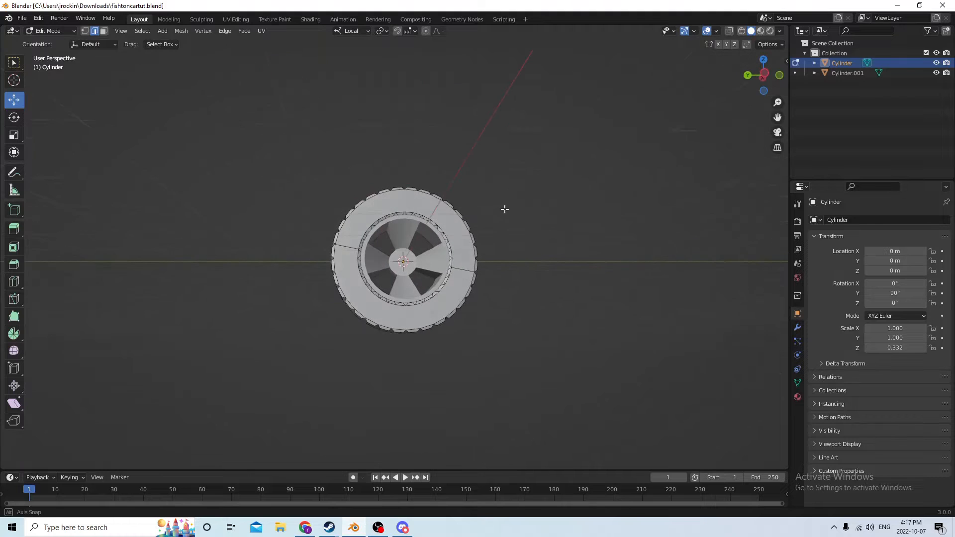
- Switch from Edit Mode to Object Mode and join the tire and the rim into a single wheel object
{"action": "scroll", "coordinate": [508, 226], "scroll_direction": "up", "scroll_amount": 4}
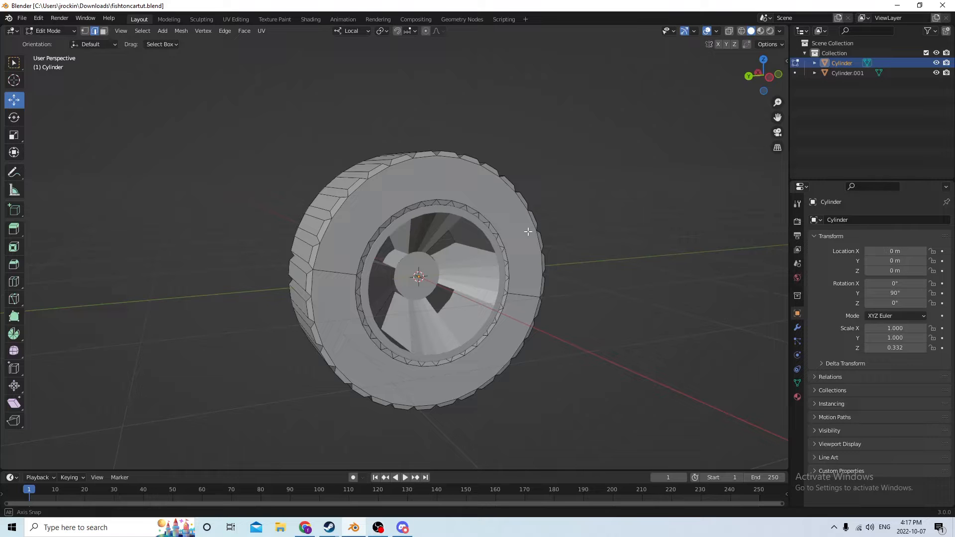
{"action": "middle_click_drag", "start_coordinate": [528, 231], "coordinate": [481, 274]}
{"action": "scroll", "coordinate": [446, 273], "scroll_direction": "down", "scroll_amount": 3}
{"action": "scroll", "coordinate": [624, 259], "scroll_direction": "up", "scroll_amount": 3}
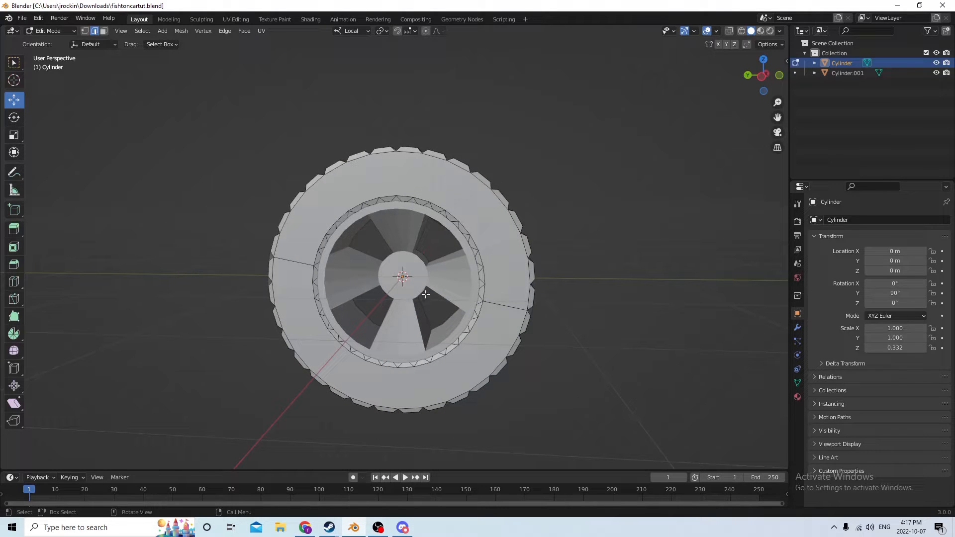
{"action": "key", "text": "Tab"}
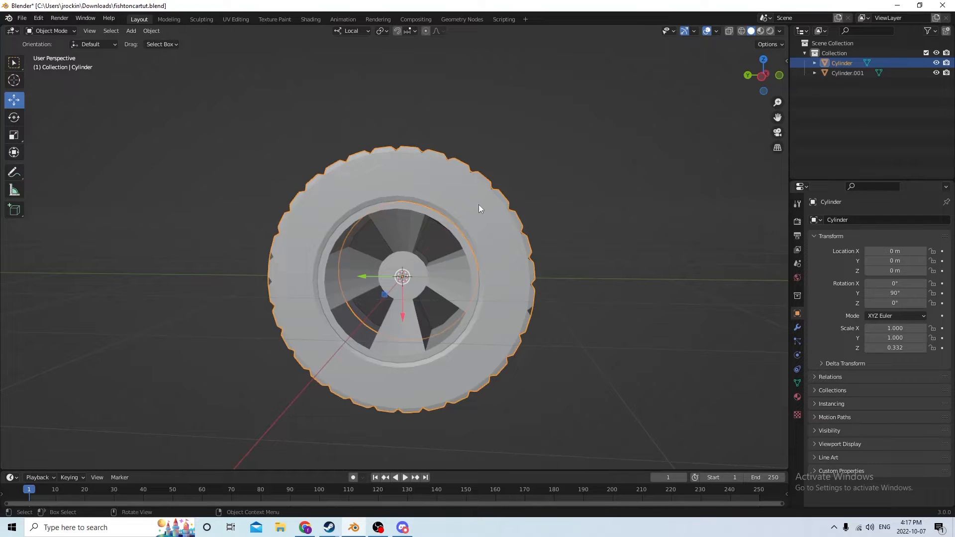
{"action": "middle_click_drag", "start_coordinate": [484, 208], "coordinate": [497, 232]}
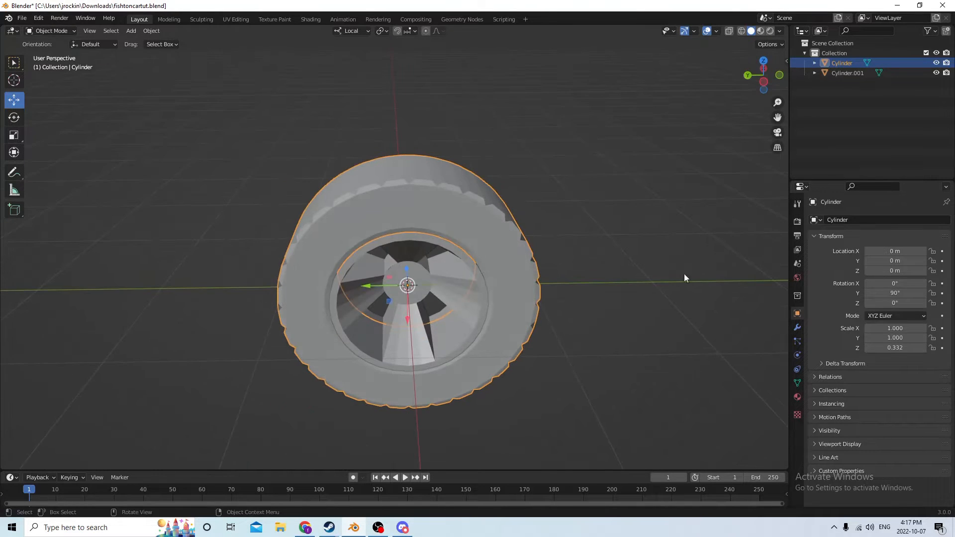
{"action": "left_click", "coordinate": [686, 275]}
{"action": "left_click", "coordinate": [497, 257]}
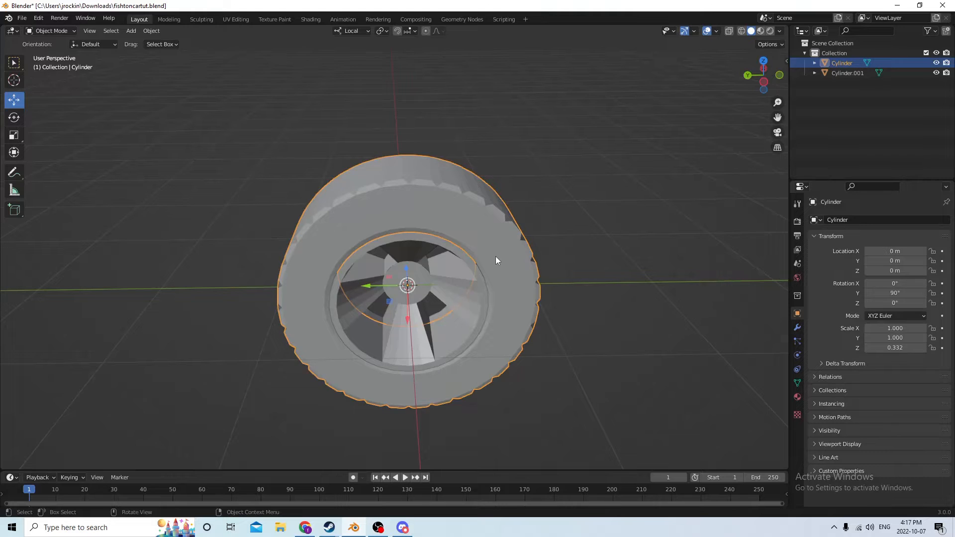
{"action": "left_click", "coordinate": [447, 342], "text": "shift"}
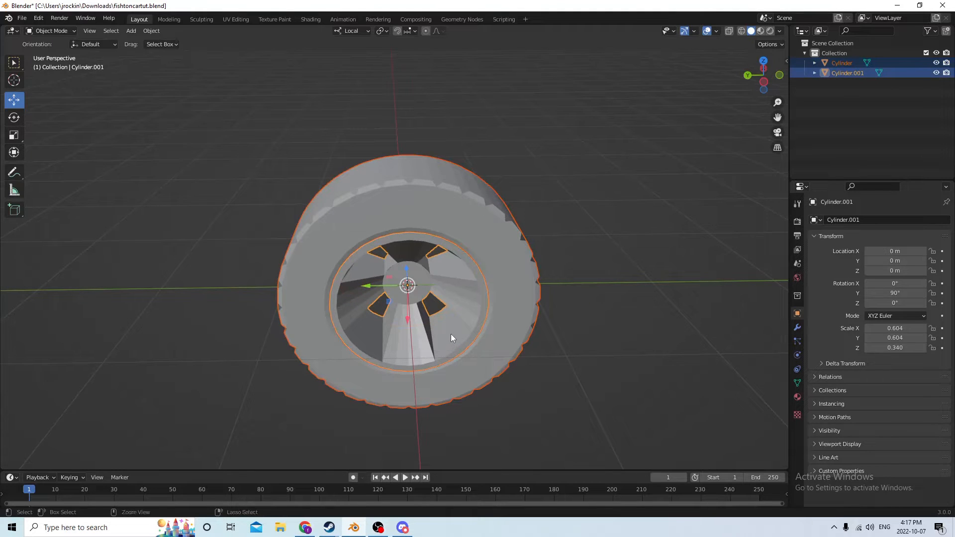
{"action": "key", "text": "ctrl+j"}
- Move the joined wheel along the X axis to about -0.0237 m, away from the origin
{"action": "middle_click_drag", "start_coordinate": [464, 325], "coordinate": [416, 270]}
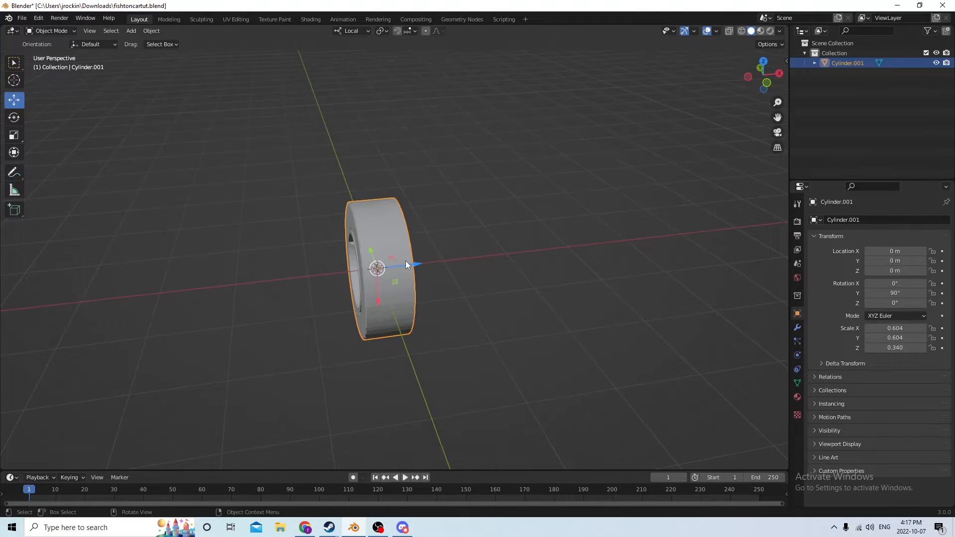
{"action": "left_click_drag", "start_coordinate": [416, 269], "coordinate": [234, 277]}
{"action": "middle_click_drag", "start_coordinate": [234, 277], "coordinate": [472, 293]}
{"action": "left_click_drag", "start_coordinate": [520, 272], "coordinate": [507, 265]}
- Add a cylinder mesh at the origin as the axle and rotate it 90° about its local Y axis
{"action": "middle_click_drag", "start_coordinate": [512, 266], "coordinate": [294, 274]}
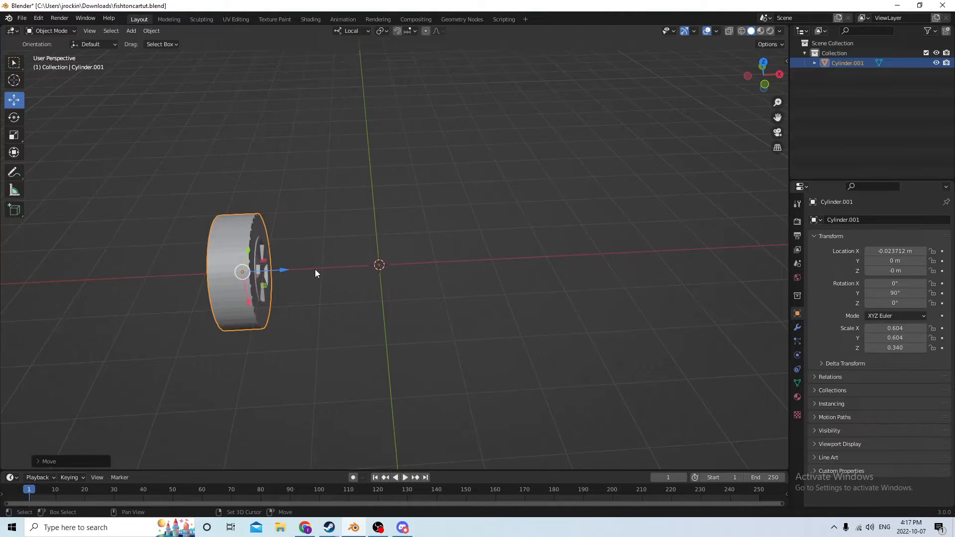
{"action": "key", "text": "shift+a"}
{"action": "mouse_move", "coordinate": [318, 270]}
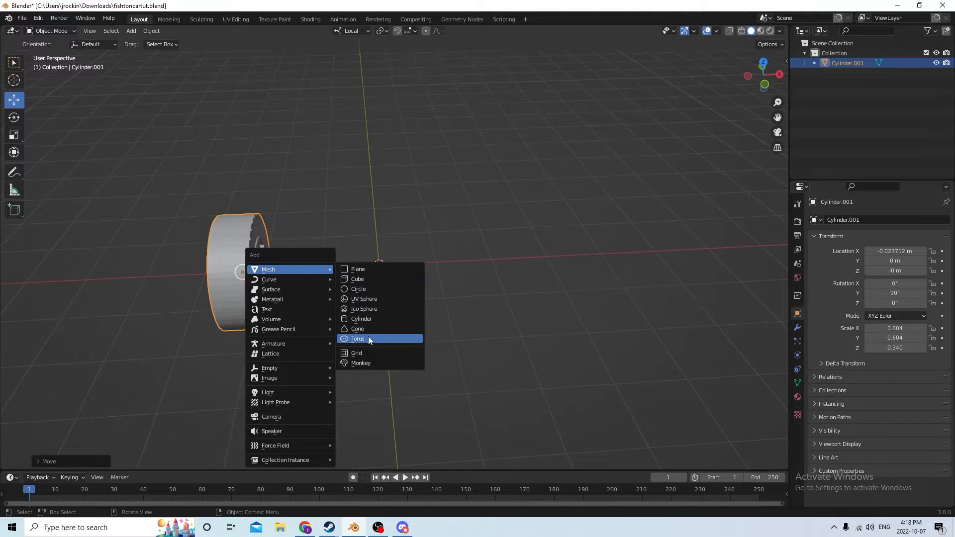
{"action": "left_click", "coordinate": [366, 323]}
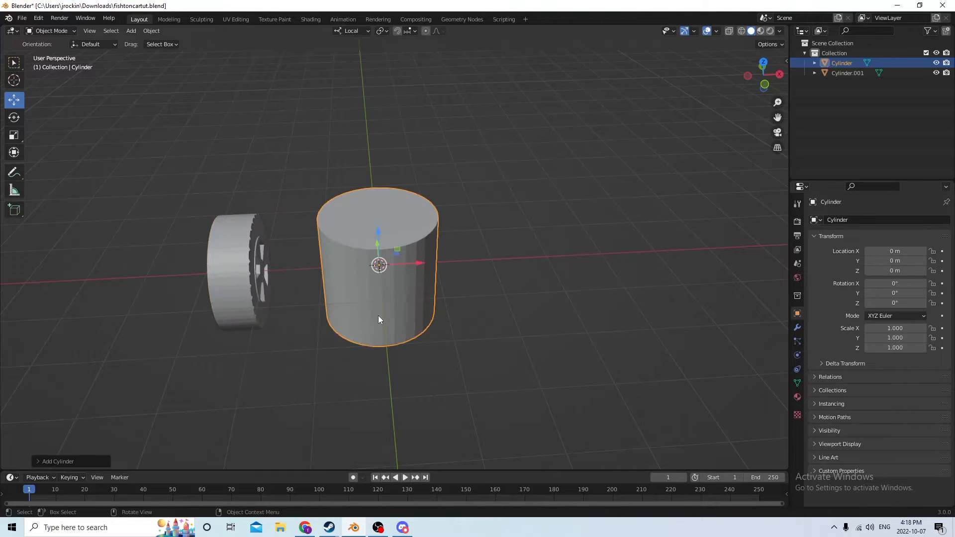
{"action": "type", "text": "r90"}
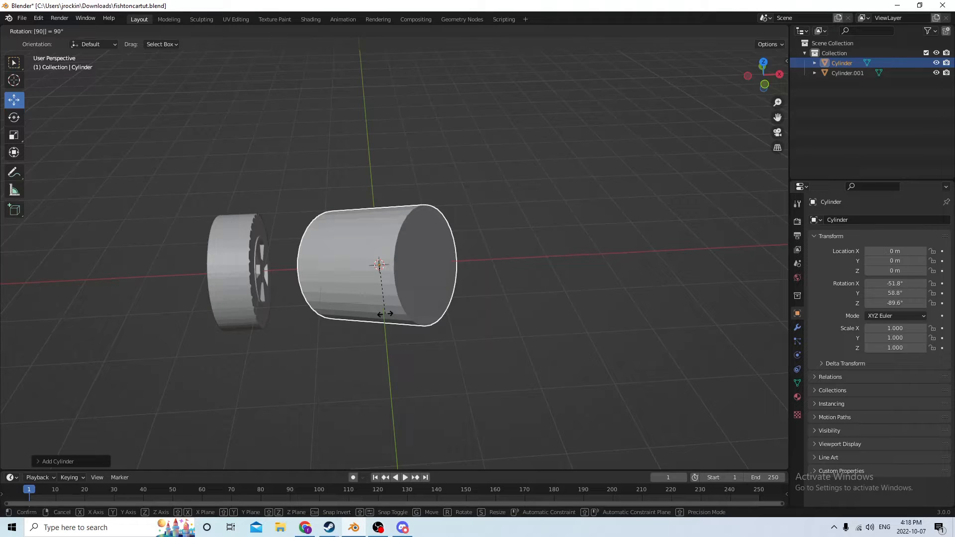
{"action": "key", "text": "y"}
{"action": "key", "text": "y"}
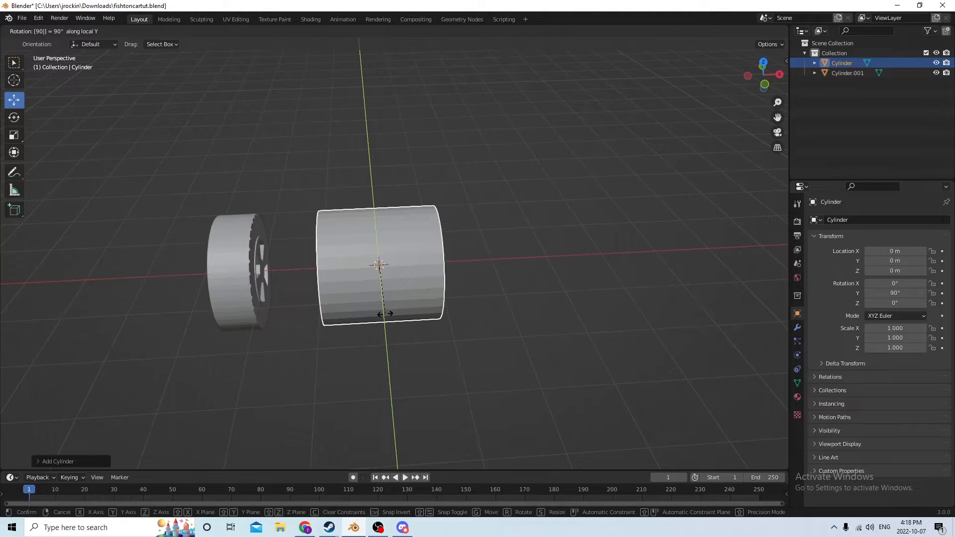
{"action": "key", "text": "Return"}
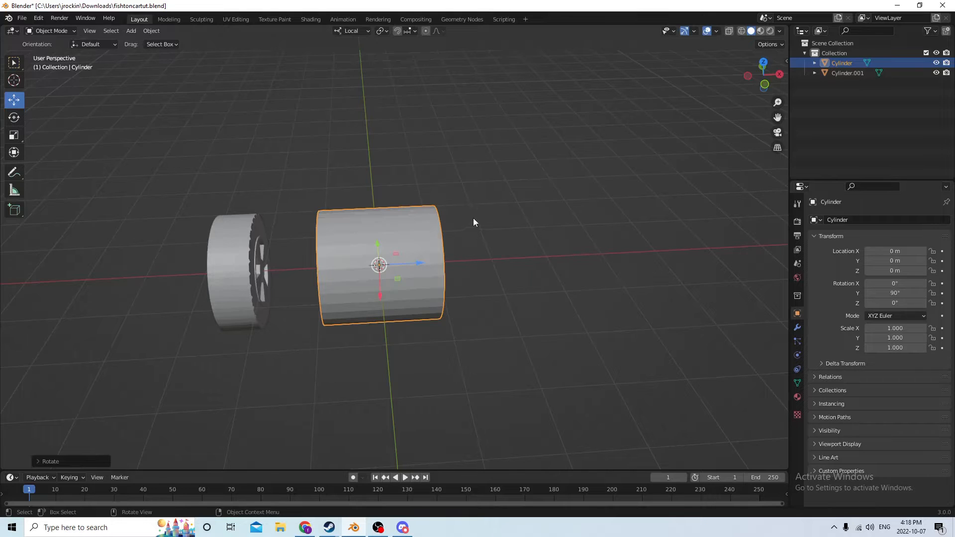
- Scale the axle cylinder uniformly to about 0.237, and stretch it along its local Z axis to a scale of about 2.216
{"action": "key", "text": "s"}
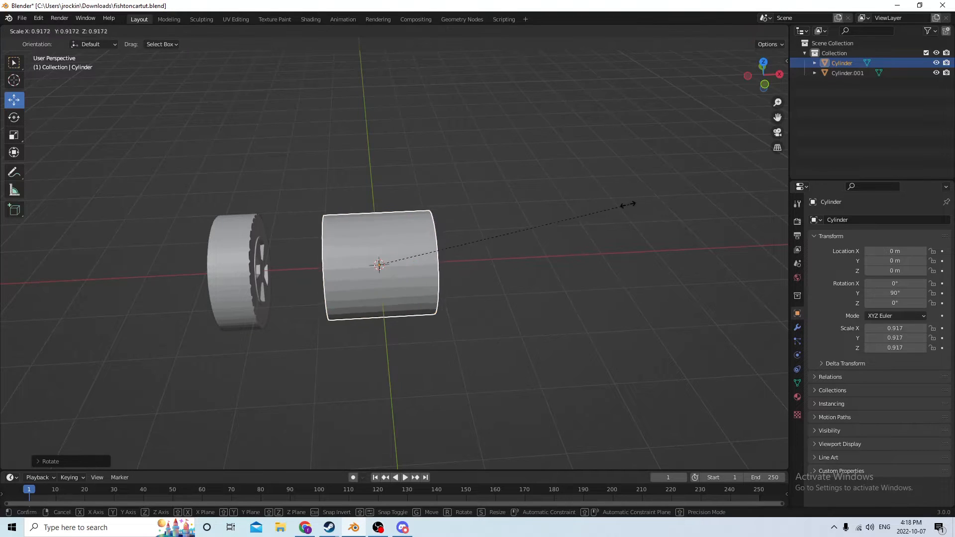
{"action": "left_click", "coordinate": [439, 238]}
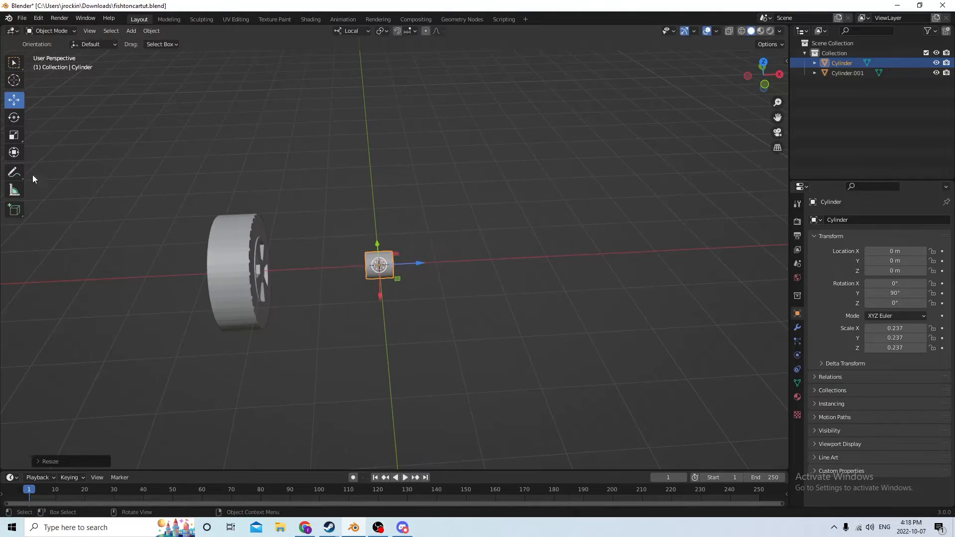
{"action": "left_click", "coordinate": [13, 135]}
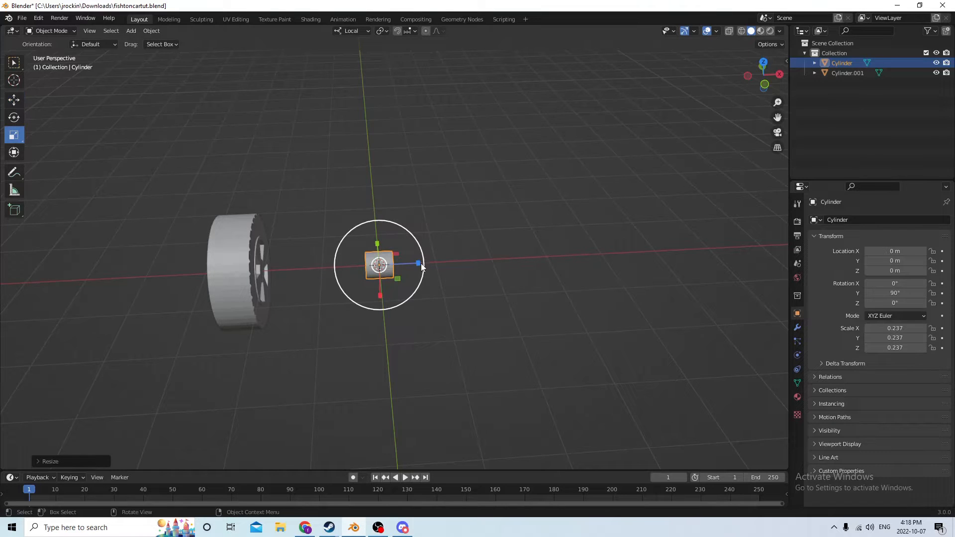
{"action": "left_click_drag", "start_coordinate": [421, 264], "coordinate": [771, 239]}
{"action": "left_click", "coordinate": [649, 149]}
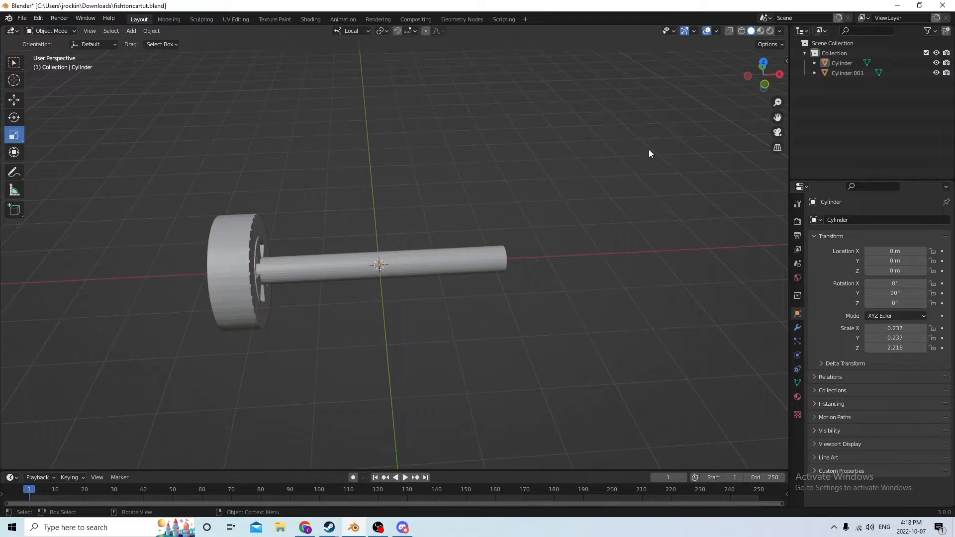
- Scale the axle down uniformly to a thickness of about 0.212, and lengthen it along local Z to about 2.102
{"action": "left_click", "coordinate": [454, 268]}
{"action": "key", "text": "s"}
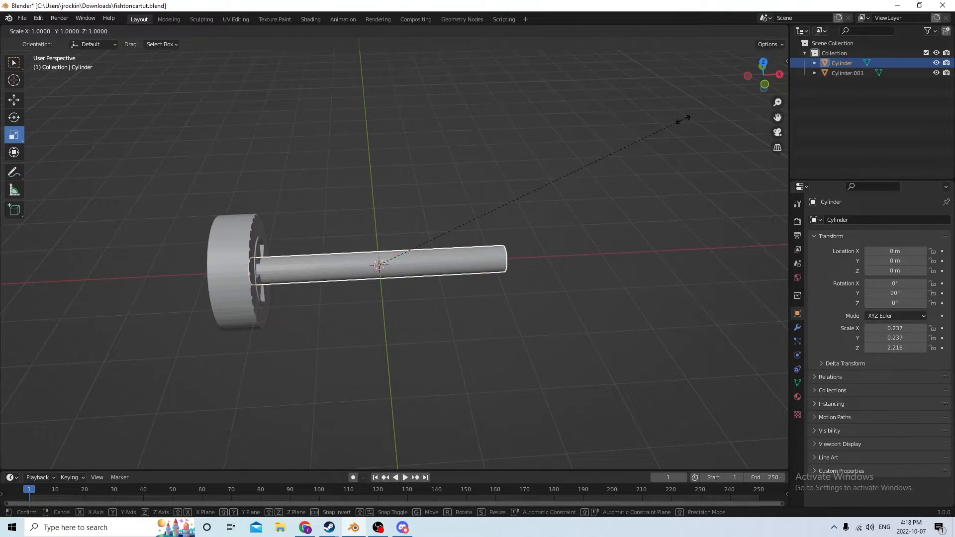
{"action": "left_click", "coordinate": [642, 124]}
{"action": "middle_click_drag", "start_coordinate": [636, 123], "coordinate": [461, 96]}
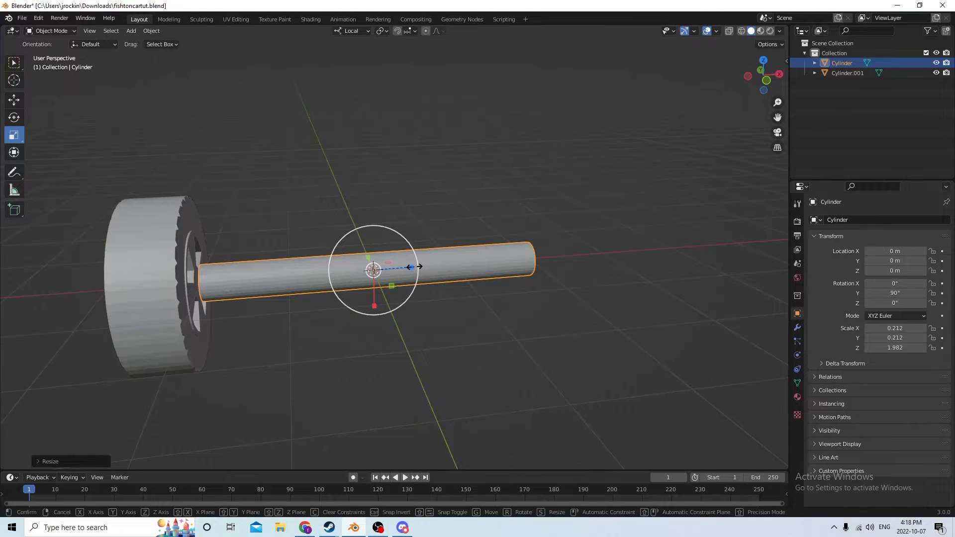
{"action": "left_click_drag", "start_coordinate": [414, 267], "coordinate": [418, 270]}
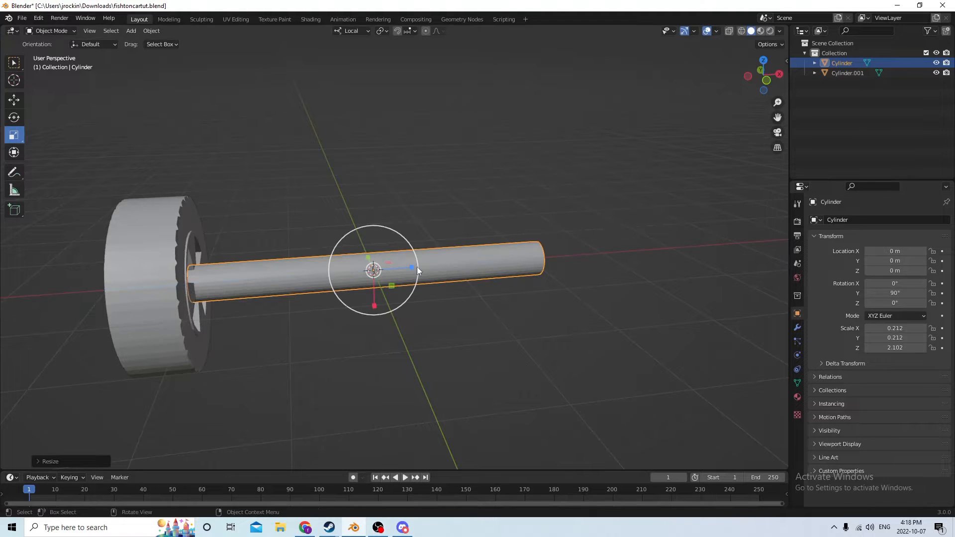
- Fine-tune the axle's uniform scale to about 0.202 in X and Y and 2.005 in Z so its end meets the wheel hub
{"action": "left_click", "coordinate": [626, 187]}
{"action": "left_click", "coordinate": [523, 250]}
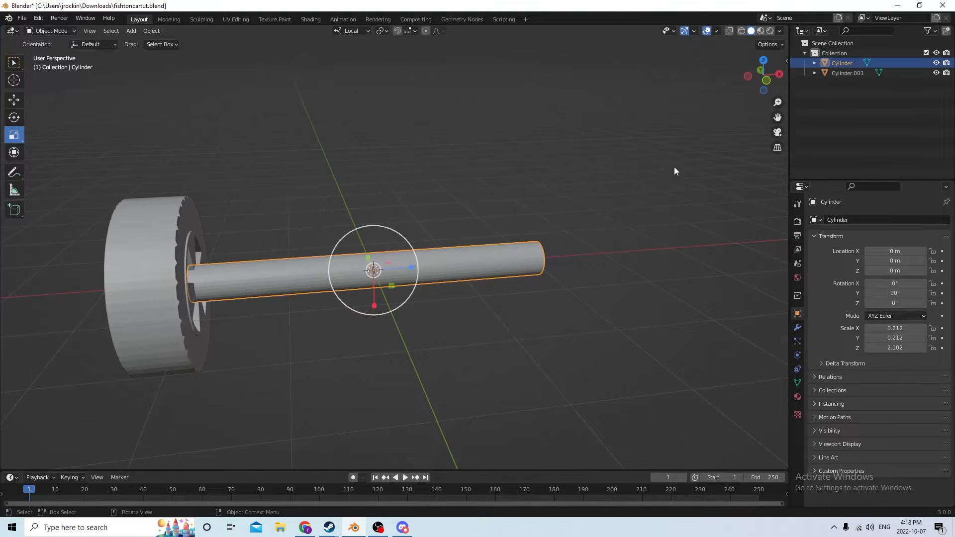
{"action": "key", "text": "s"}
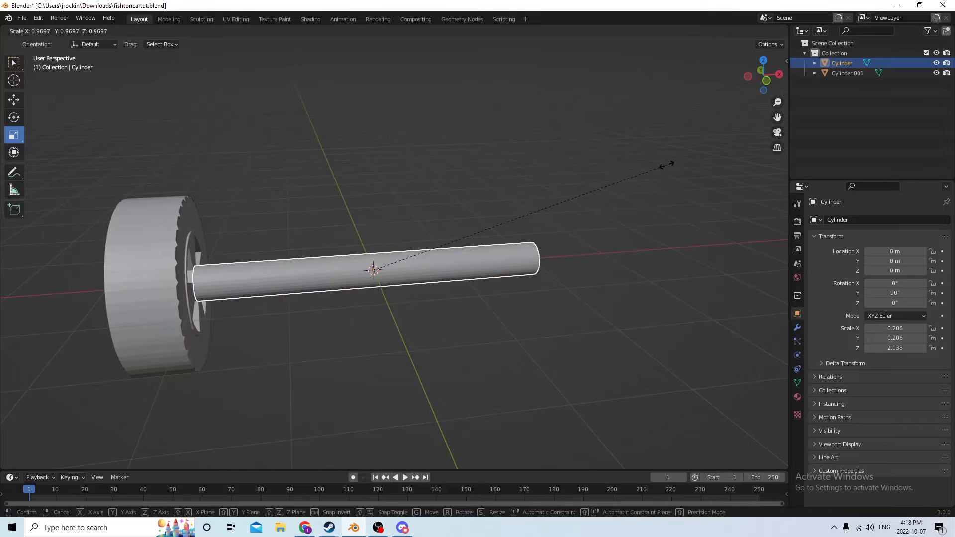
{"action": "left_click", "coordinate": [663, 164]}
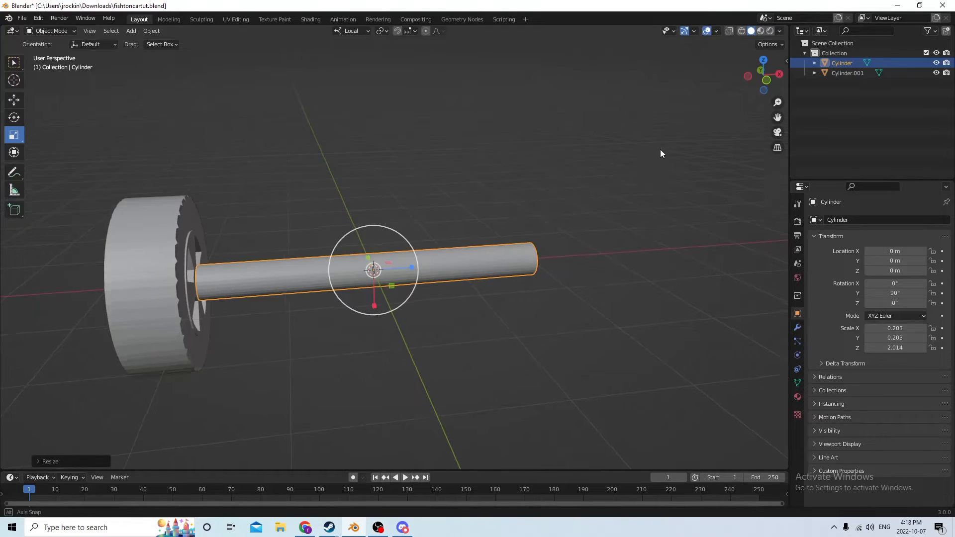
{"action": "mouse_move", "coordinate": [661, 149]}
{"action": "middle_mouse_down"}
{"action": "mouse_move", "coordinate": [671, 142]}
{"action": "mouse_move", "coordinate": [669, 158]}
{"action": "middle_mouse_up"}
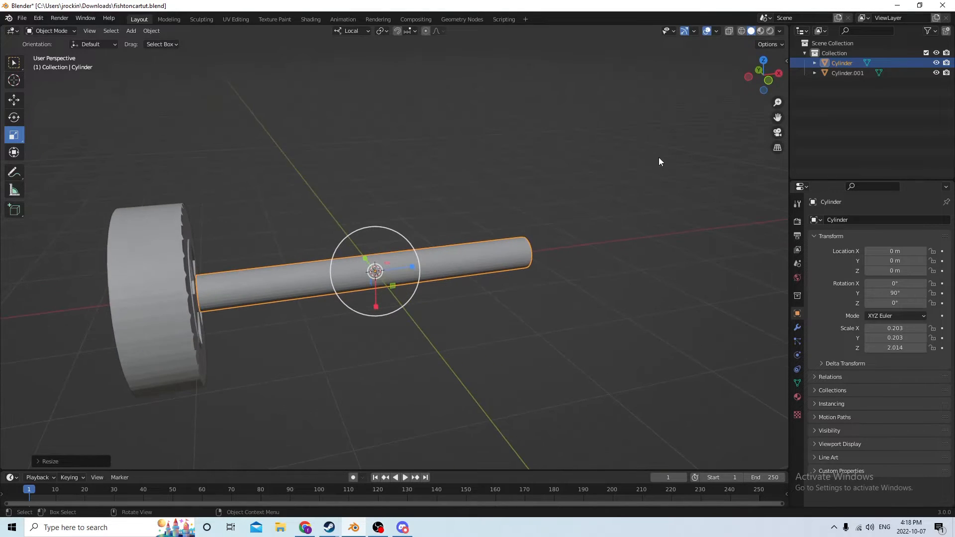
{"action": "key", "text": "s"}
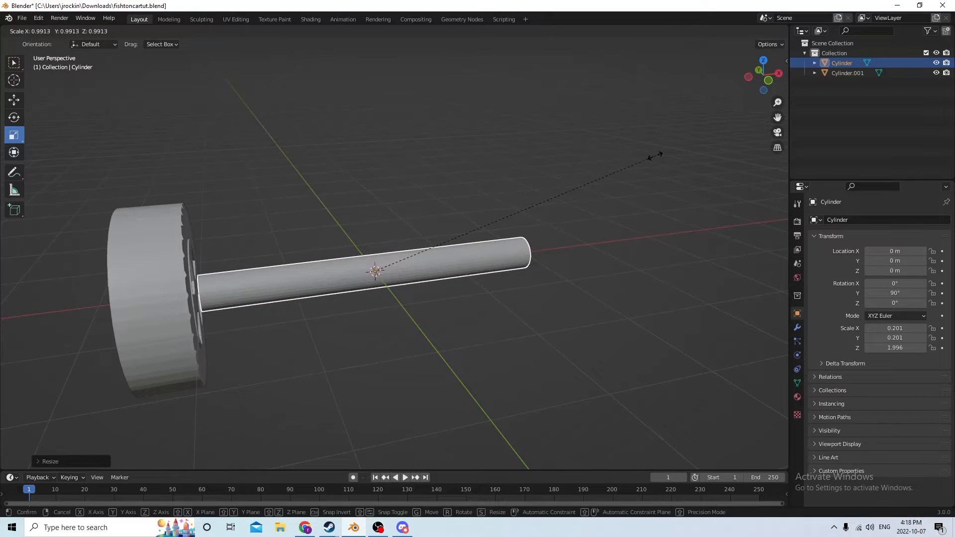
{"action": "left_click", "coordinate": [656, 158]}
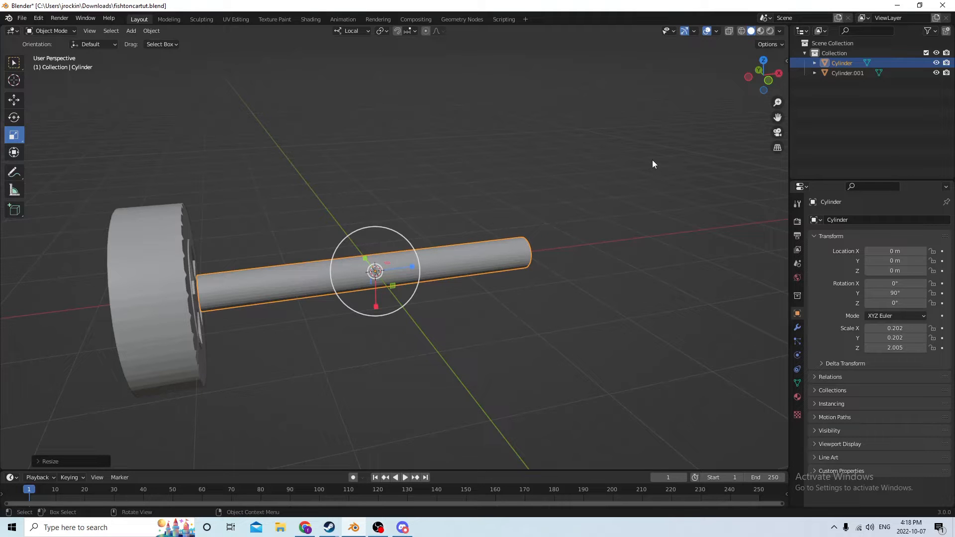
- Select the wheel and the axle together and duplicate them in place
{"action": "middle_click_drag", "start_coordinate": [652, 162], "coordinate": [575, 270]}
{"action": "scroll", "coordinate": [633, 195], "scroll_direction": "up", "scroll_amount": 2}
{"action": "scroll", "coordinate": [634, 195], "scroll_direction": "down", "scroll_amount": 2}
{"action": "left_click", "coordinate": [575, 270]}
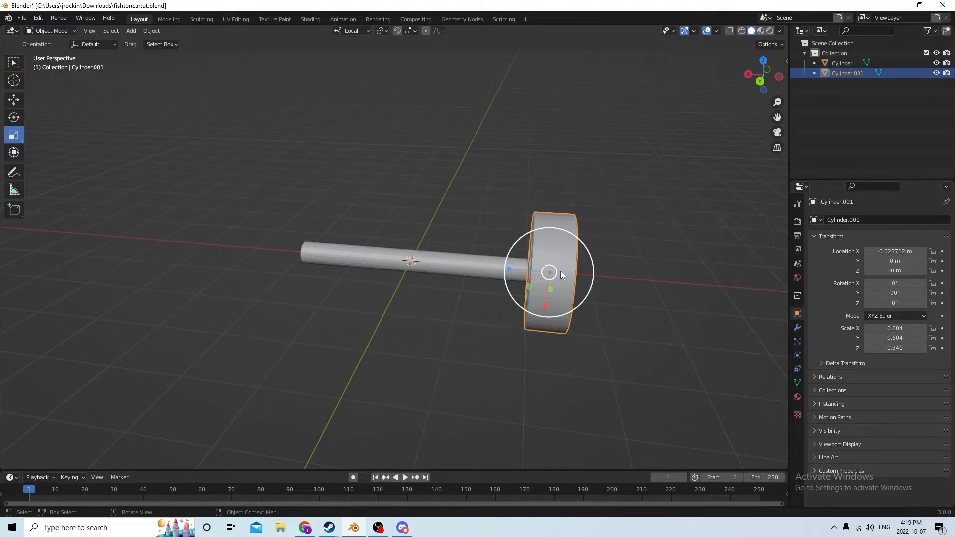
{"action": "left_click", "coordinate": [452, 258], "text": "shift"}
{"action": "middle_click_drag", "start_coordinate": [452, 258], "coordinate": [500, 255]}
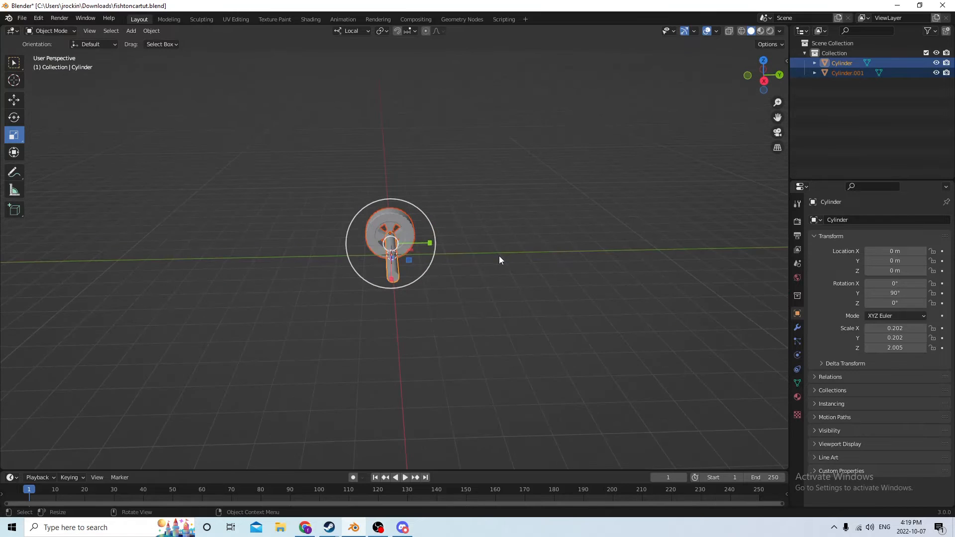
{"action": "key", "text": "shift+d"}
{"action": "key", "text": "Escape"}
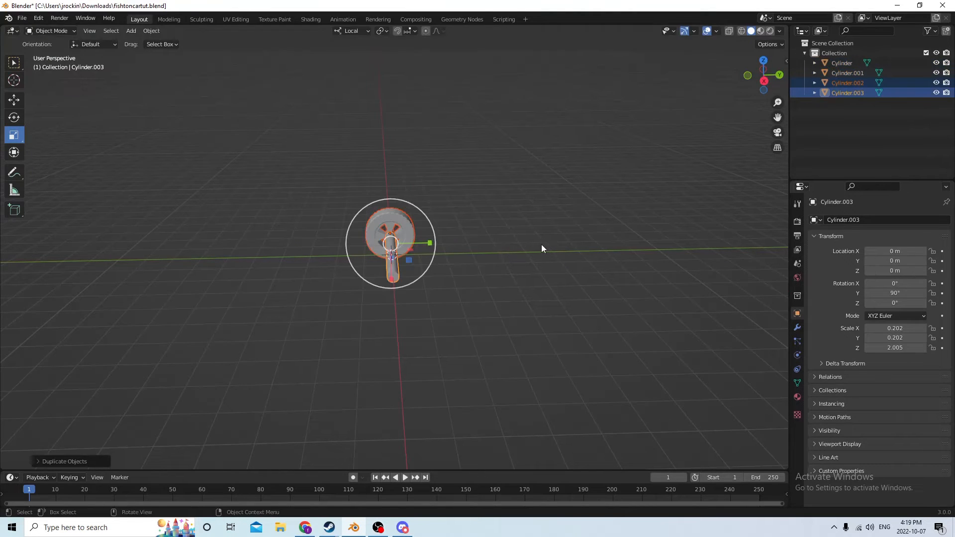
- Move the duplicated wheel and axle along the Y axis to about 0.069 m from the original pair
{"action": "left_click", "coordinate": [13, 100]}
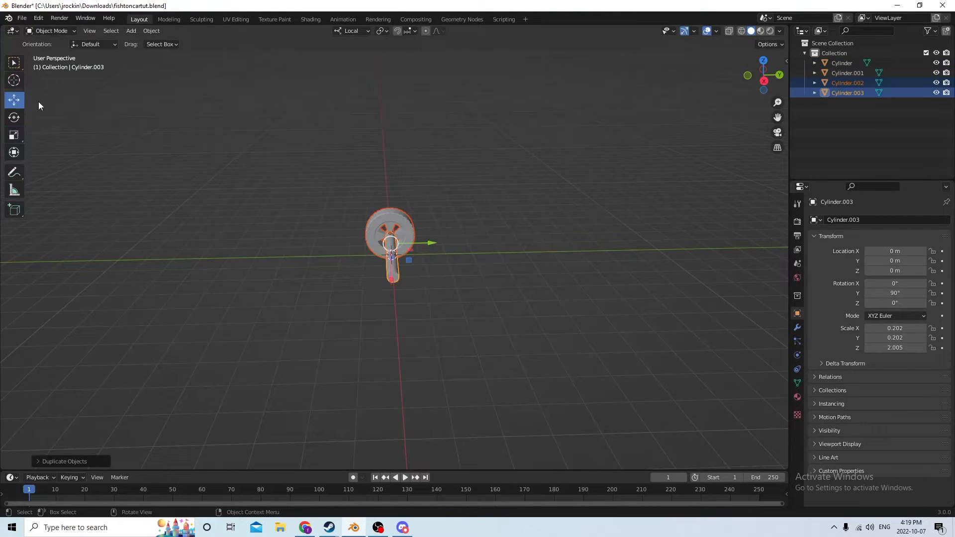
{"action": "left_click_drag", "start_coordinate": [432, 241], "coordinate": [675, 238]}
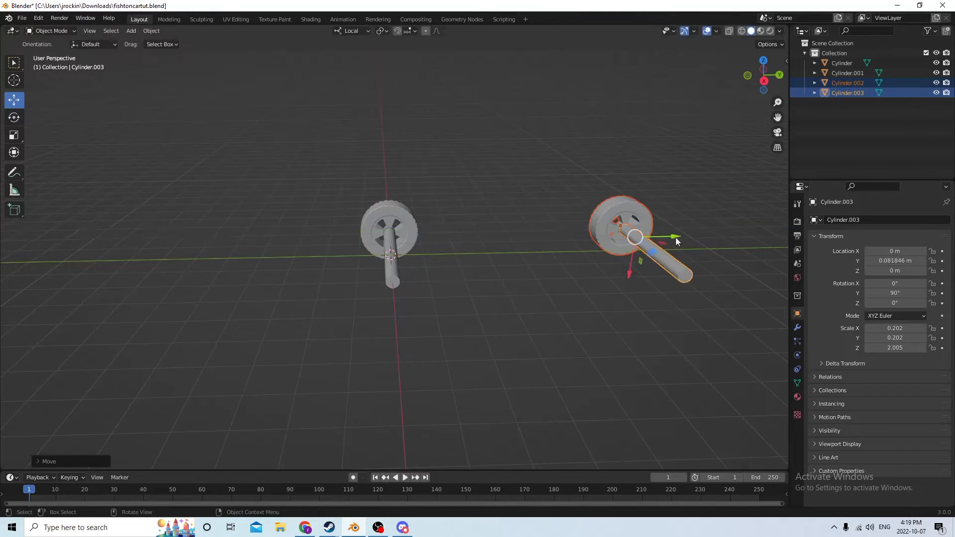
{"action": "middle_click_drag", "start_coordinate": [675, 237], "coordinate": [384, 232]}
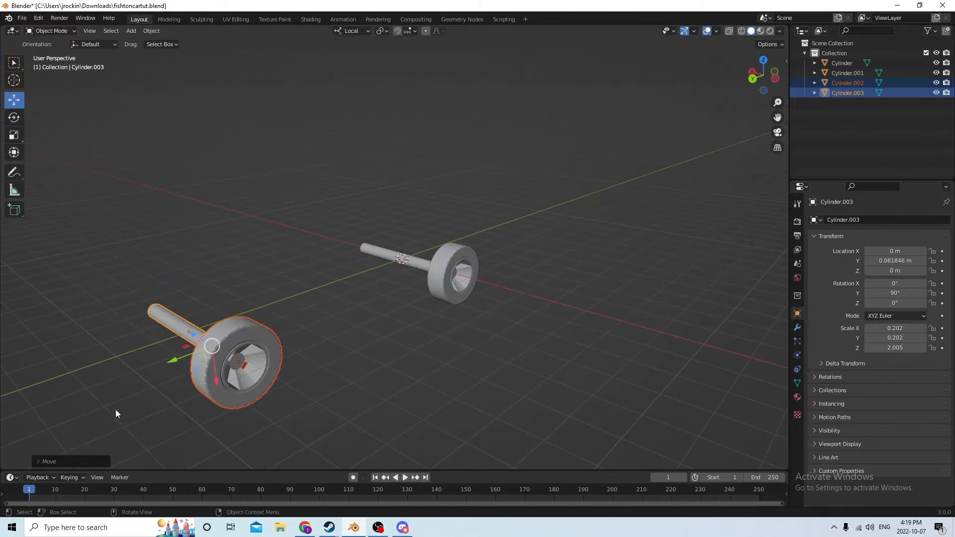
{"action": "left_click_drag", "start_coordinate": [176, 358], "coordinate": [225, 341]}
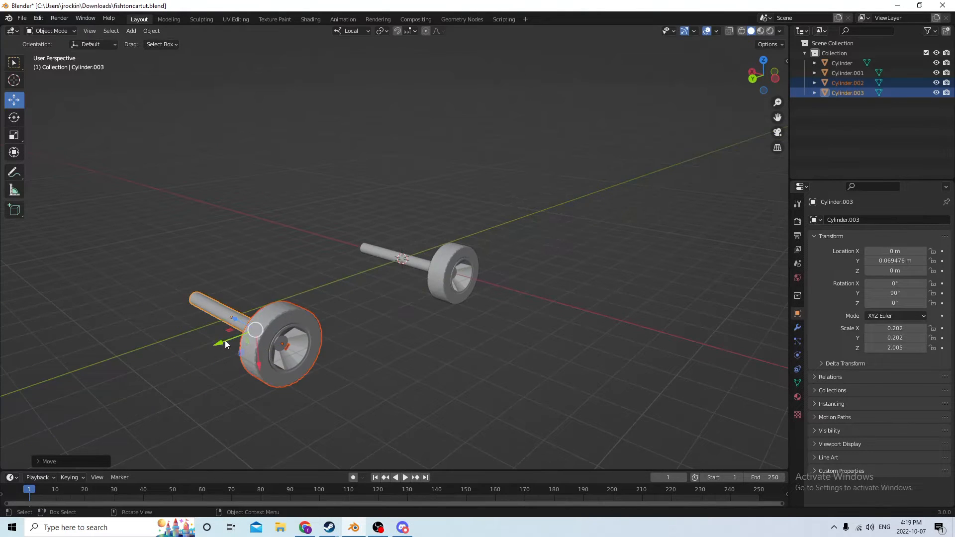
{"action": "middle_click_drag", "start_coordinate": [225, 340], "coordinate": [273, 326]}
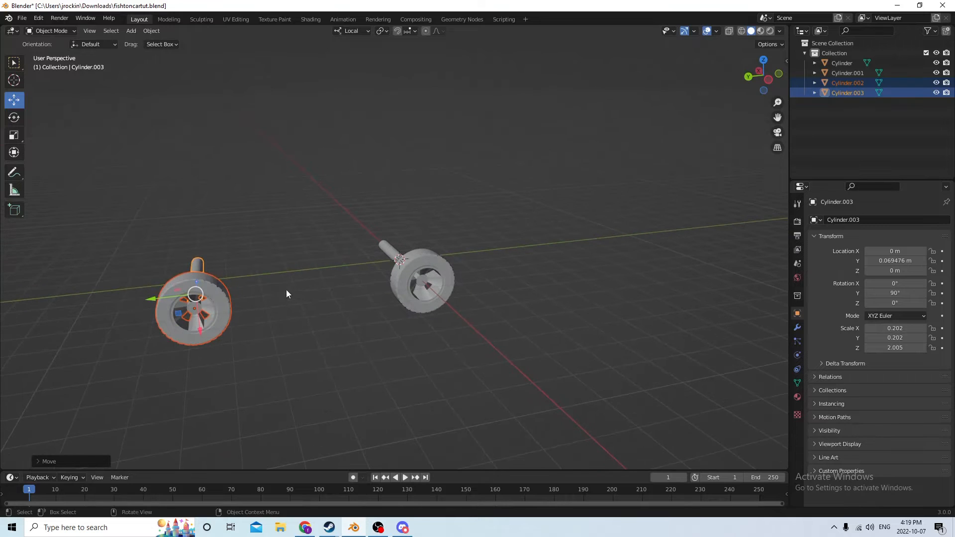
{"action": "middle_click_drag", "start_coordinate": [287, 294], "coordinate": [258, 291]}
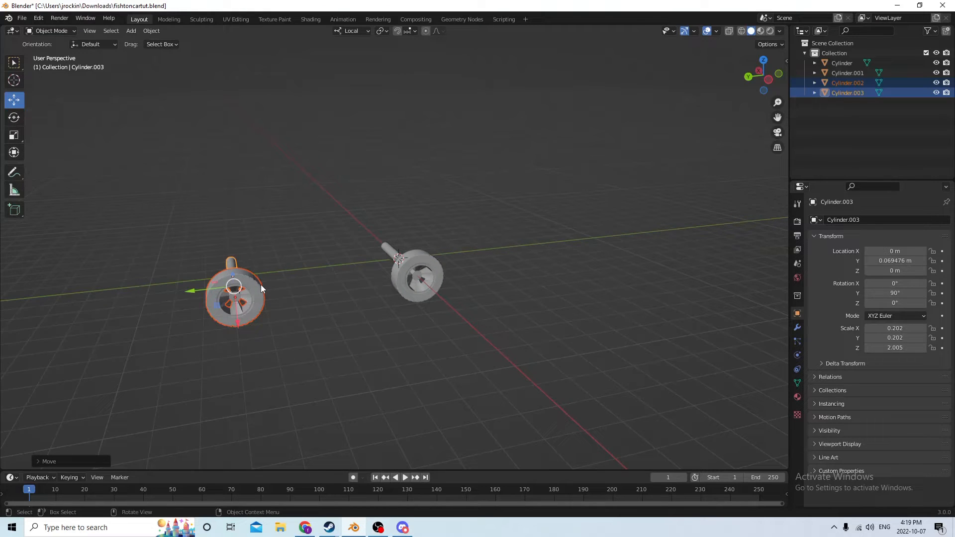
- Clear the selection and add a new mesh cylinder at the origin for the shaft connecting the two axles
{"action": "middle_click_drag", "start_coordinate": [260, 285], "coordinate": [258, 304]}
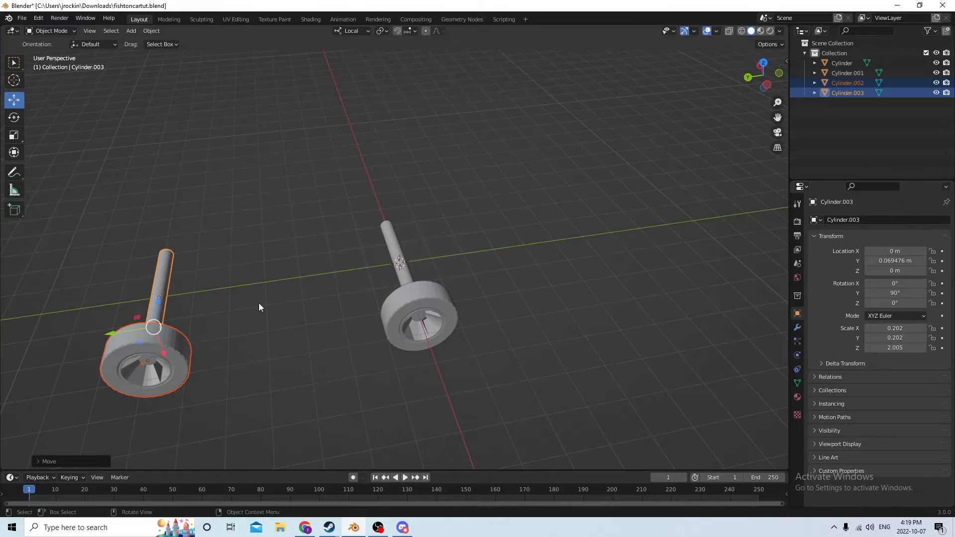
{"action": "left_click", "coordinate": [273, 294]}
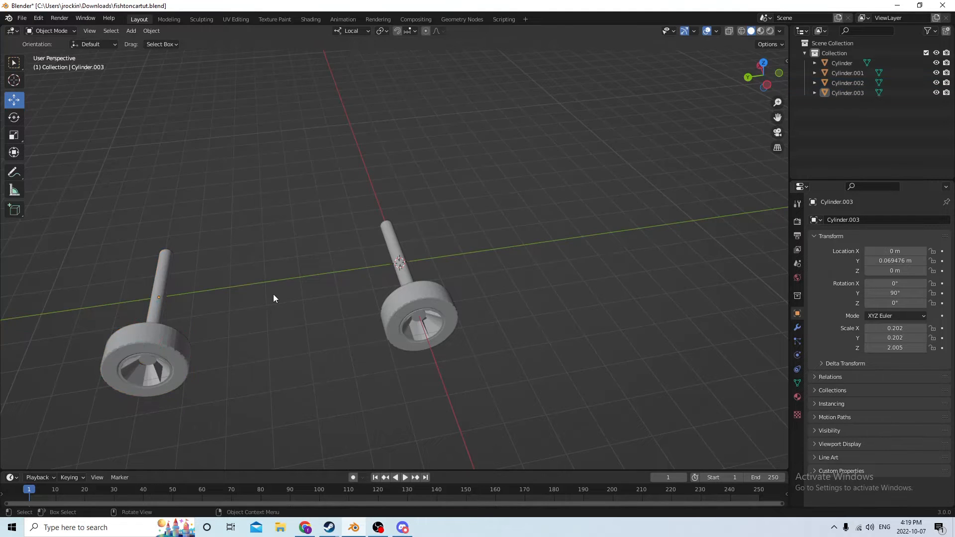
{"action": "key", "text": "shift+a"}
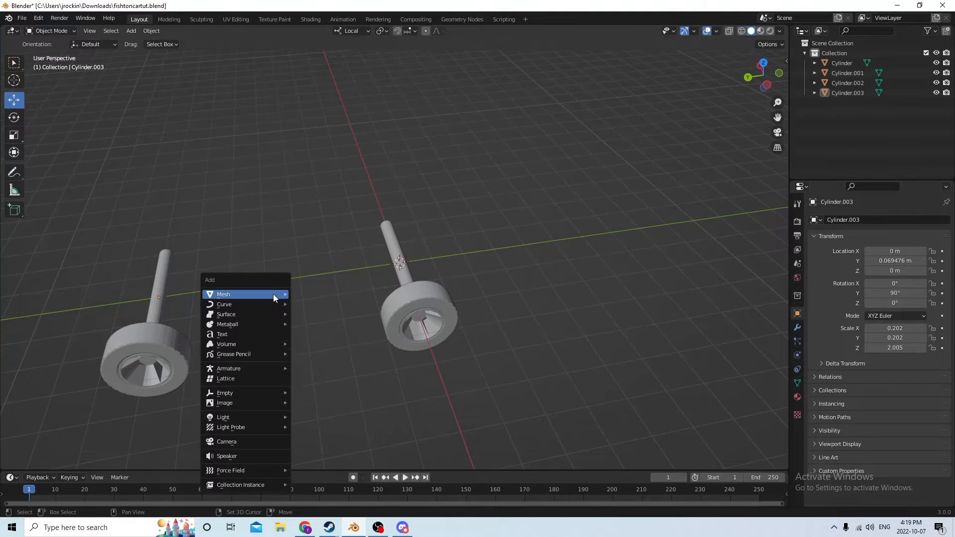
{"action": "mouse_move", "coordinate": [273, 294]}
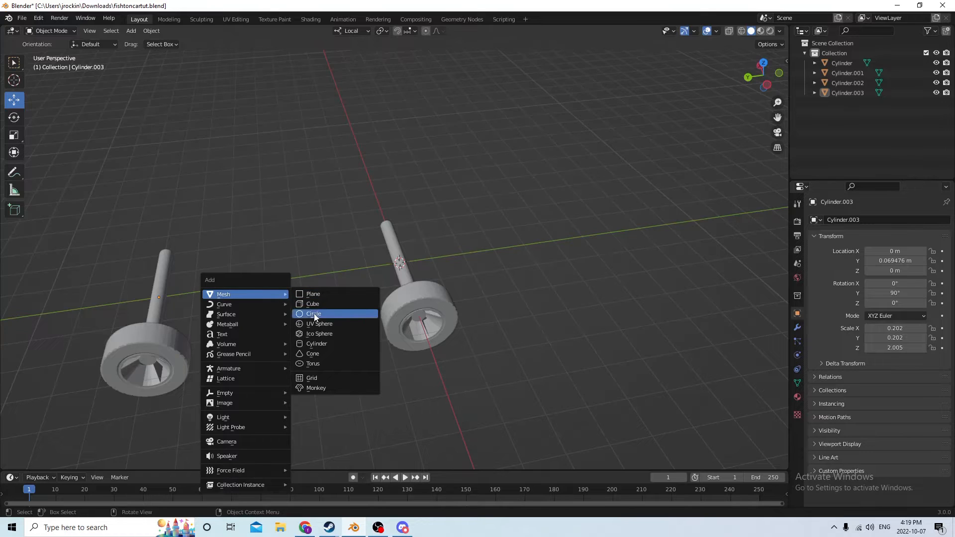
{"action": "left_click", "coordinate": [321, 344]}
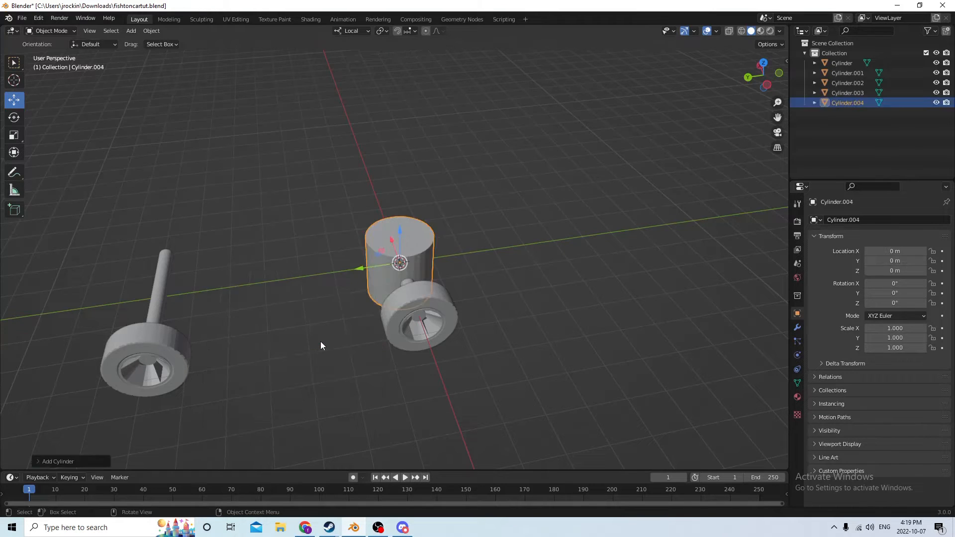
- Rotate the new cylinder 90° about its local X axis so it lies along the Y axis
{"action": "type", "text": "r90"}
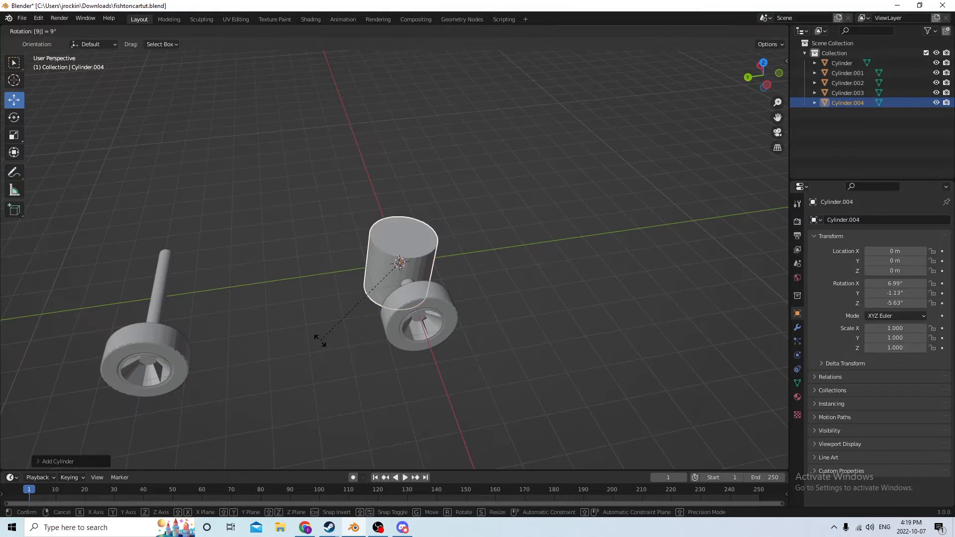
{"action": "key", "text": "z"}
{"action": "key", "text": "z"}
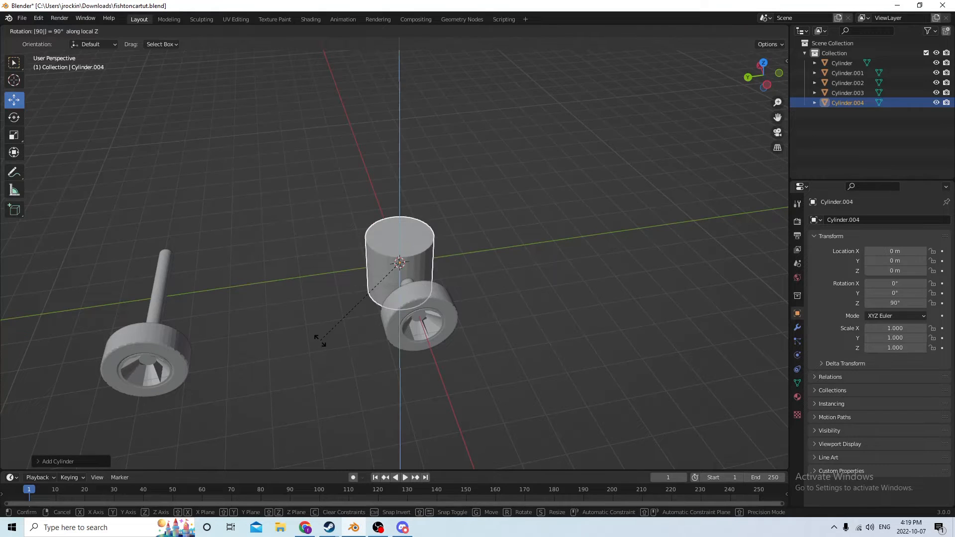
{"action": "key", "text": "x"}
{"action": "key", "text": "x"}
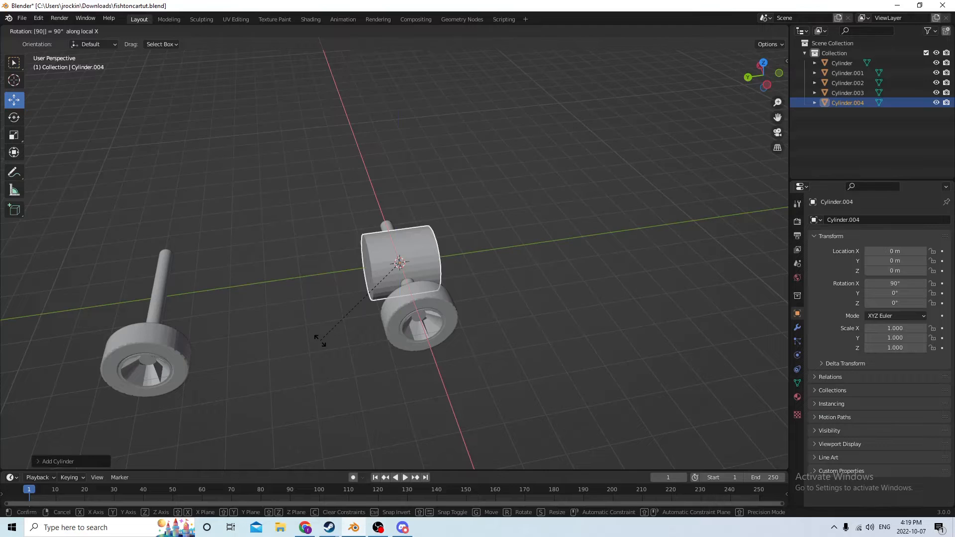
{"action": "key", "text": "Return"}
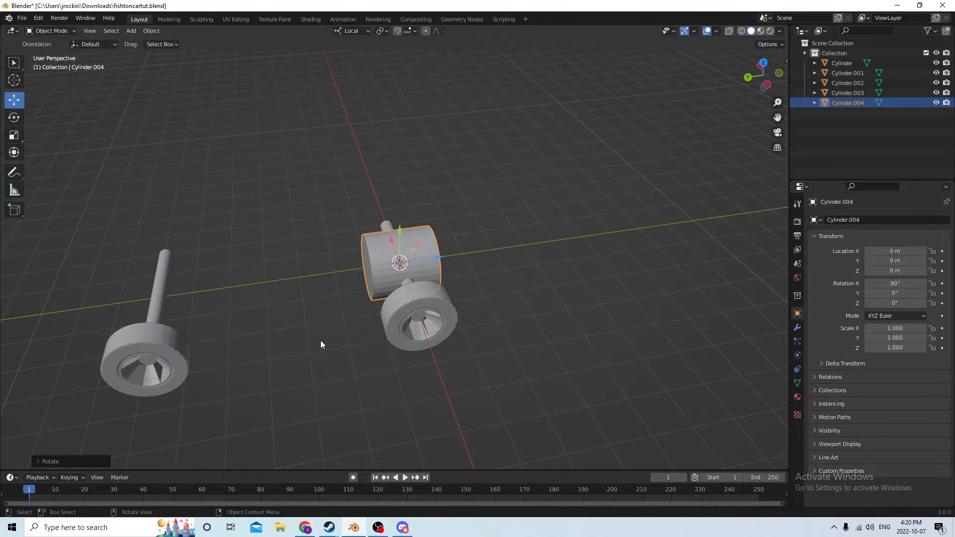
- Stretch the new cylinder along its local Z axis to a scale of about 5.889
{"action": "left_click", "coordinate": [14, 135]}
{"action": "left_click_drag", "start_coordinate": [439, 259], "coordinate": [634, 157]}
{"action": "left_click", "coordinate": [637, 156]}
{"action": "left_click", "coordinate": [533, 244]}
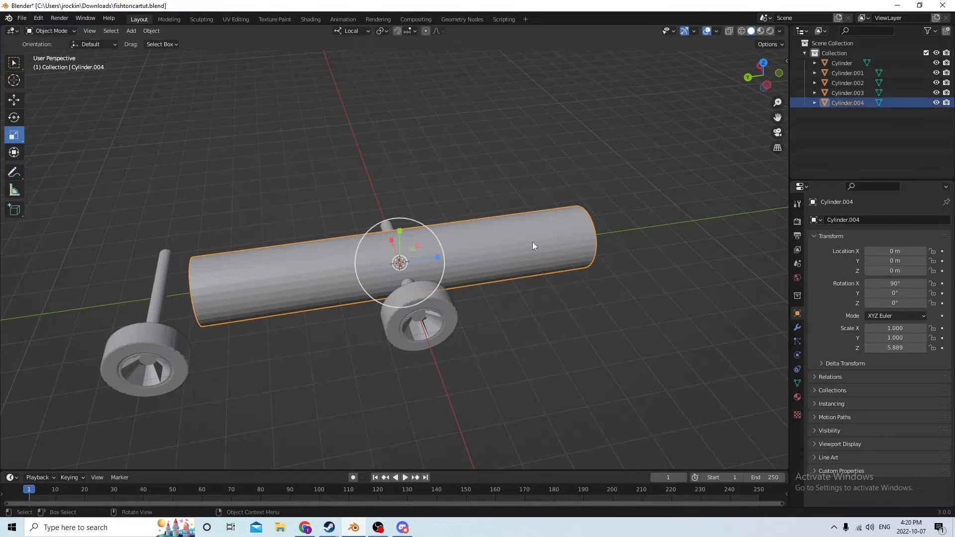
- Shrink the connecting cylinder uniformly to a scale of about 0.210 in X and Y and 1.239 in Z
{"action": "key", "text": "s"}
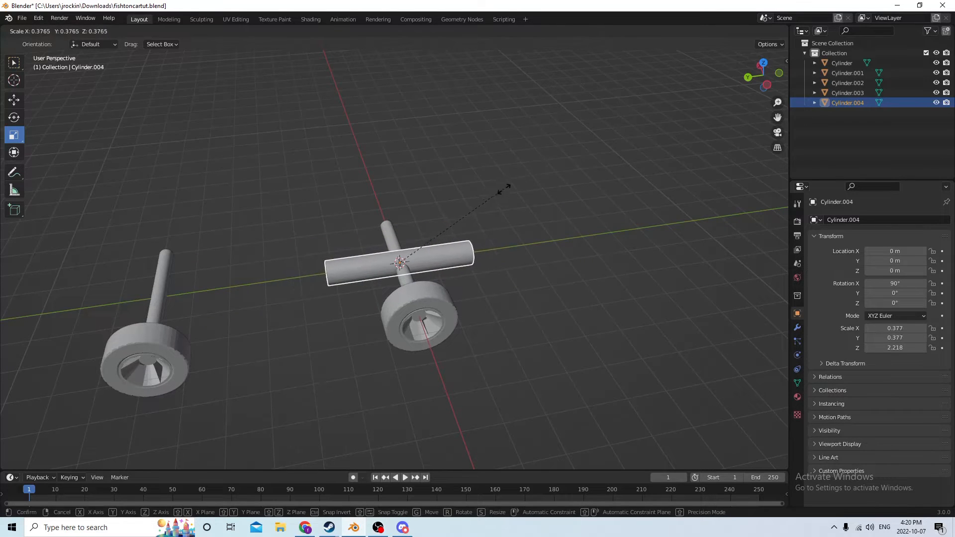
{"action": "left_click", "coordinate": [452, 214]}
{"action": "scroll", "coordinate": [480, 211], "scroll_direction": "up", "scroll_amount": 5}
{"action": "scroll", "coordinate": [481, 214], "scroll_direction": "down", "scroll_amount": 1}
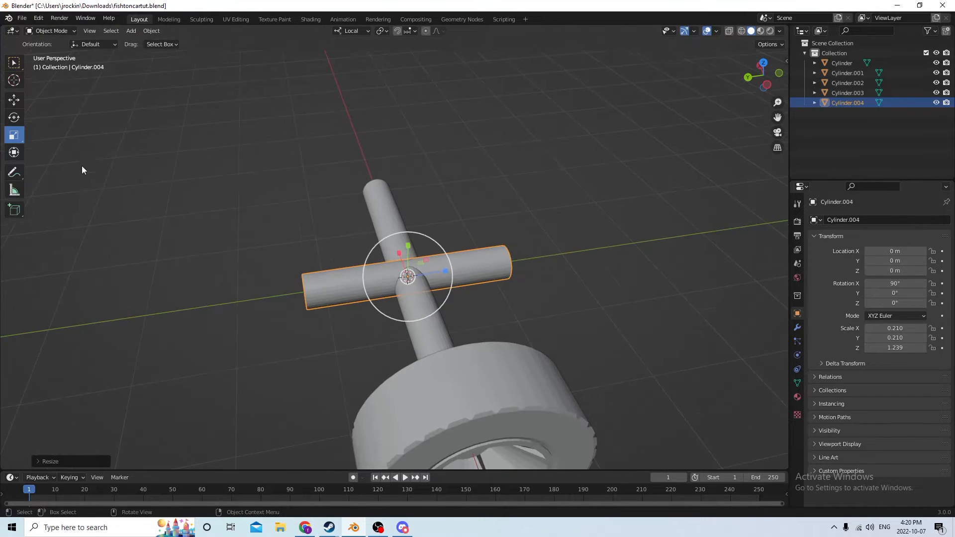
- Move the connecting cylinder along its length to between the two axles, at about Y 0.021 m
{"action": "left_click", "coordinate": [14, 100]}
{"action": "scroll", "coordinate": [343, 183], "scroll_direction": "down", "scroll_amount": 3}
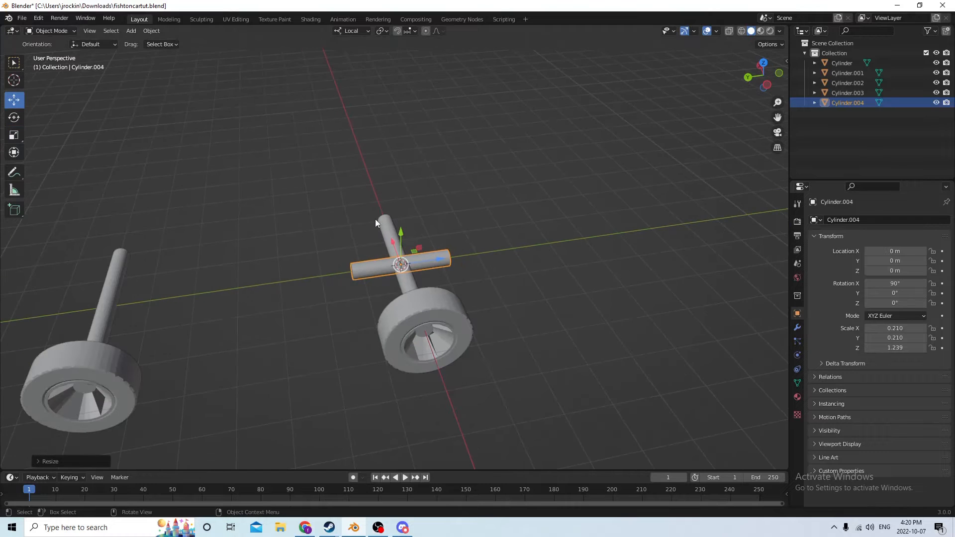
{"action": "left_click_drag", "start_coordinate": [440, 260], "coordinate": [424, 260]}
{"action": "left_click", "coordinate": [349, 260]}
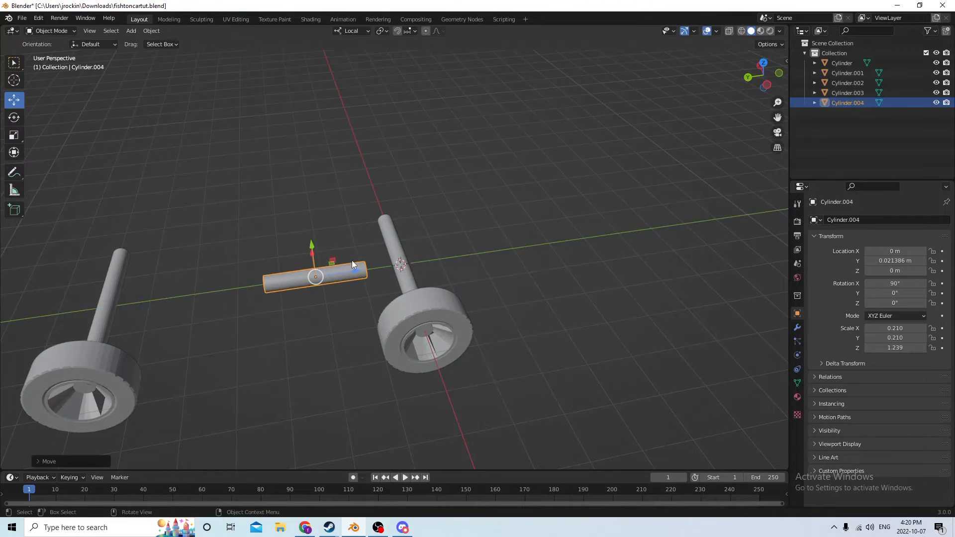
{"action": "middle_click_drag", "start_coordinate": [351, 261], "coordinate": [313, 246]}
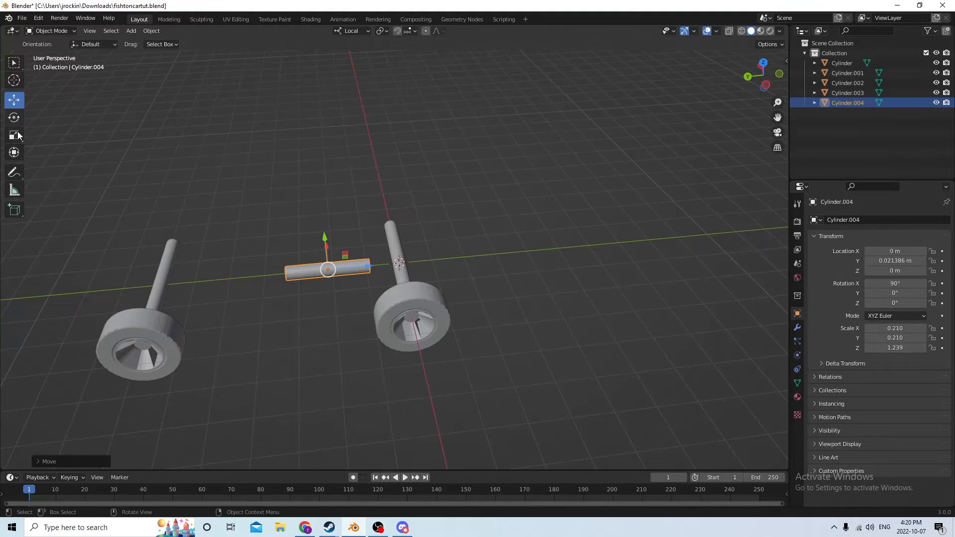
- Lengthen the connecting cylinder along its local Z axis to a scale of about 3.947, and dismiss the chat notification
{"action": "left_click", "coordinate": [15, 135]}
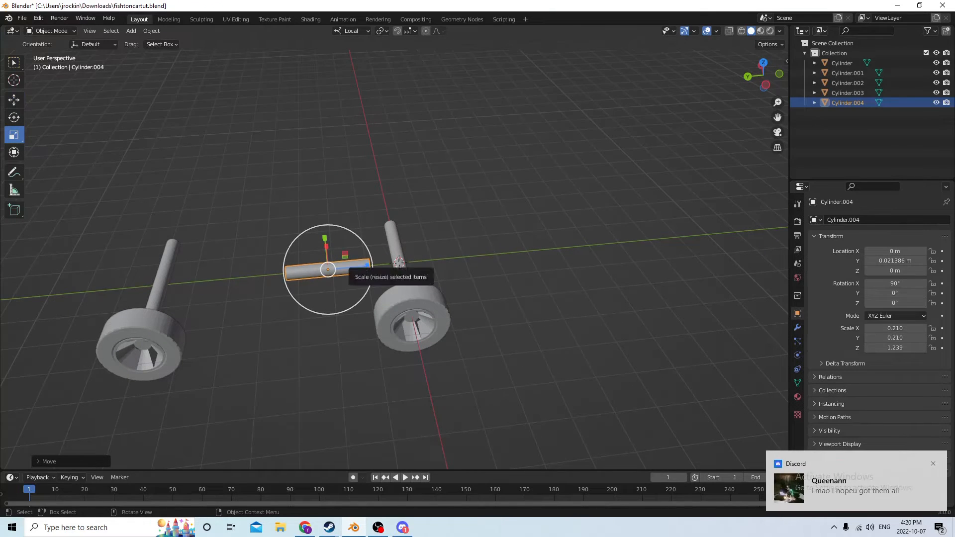
{"action": "left_click_drag", "start_coordinate": [367, 265], "coordinate": [447, 260]}
{"action": "left_click", "coordinate": [933, 464]}
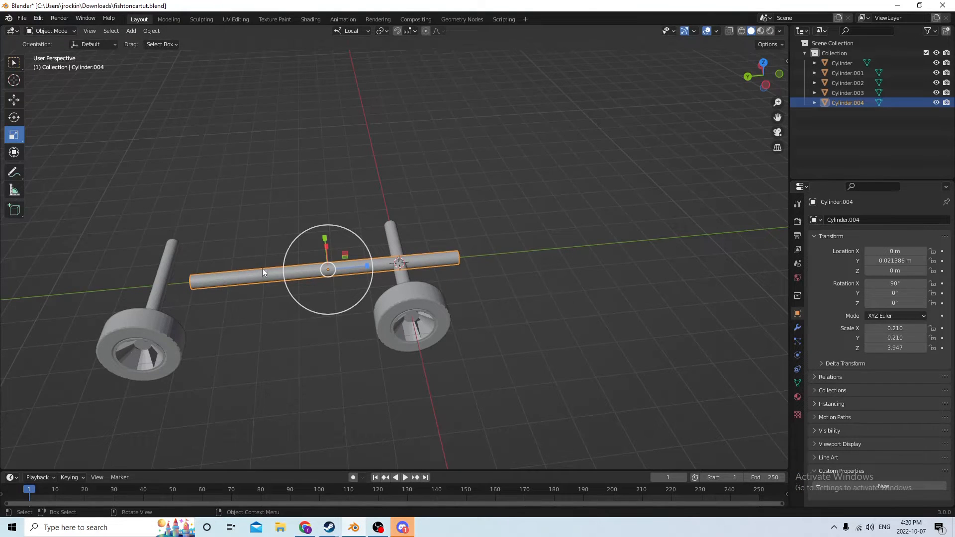
- Move the connecting cylinder along the Y axis to about 0.034 m so it spans both axles
{"action": "middle_click_drag", "start_coordinate": [264, 265], "coordinate": [123, 74]}
{"action": "left_click", "coordinate": [18, 102]}
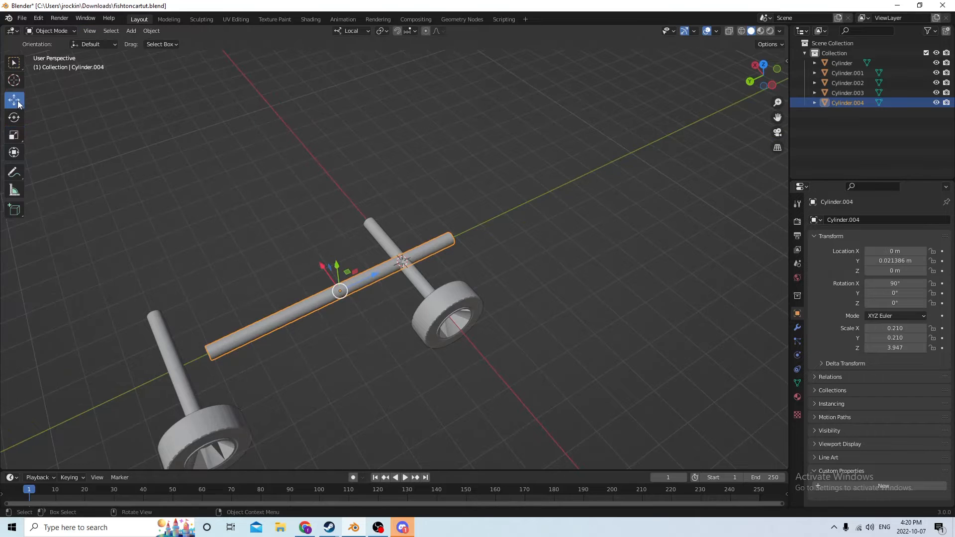
{"action": "left_click_drag", "start_coordinate": [371, 281], "coordinate": [335, 285]}
{"action": "middle_click_drag", "start_coordinate": [335, 285], "coordinate": [509, 195]}
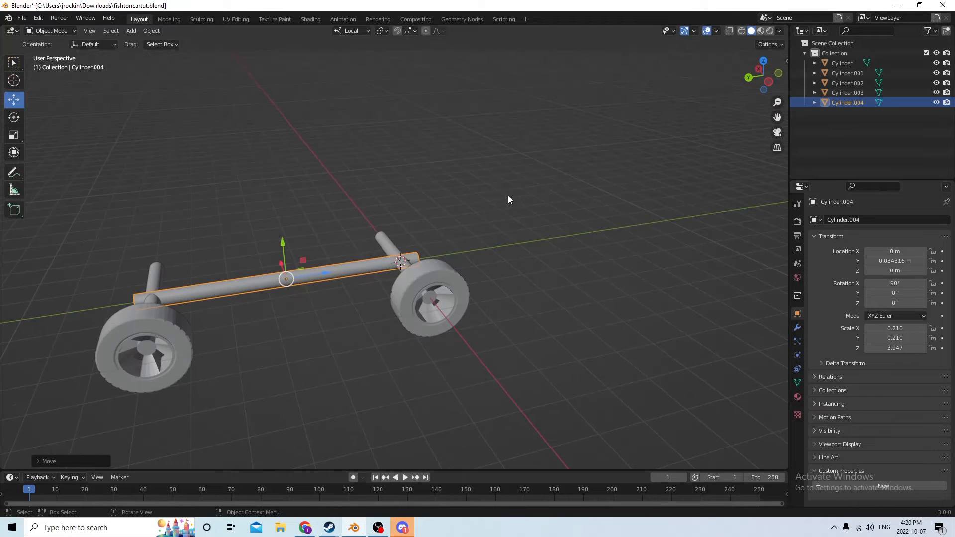
- Scale the connecting cylinder down uniformly to about 0.189 in X and Y and 3.552 in Z so its ends fit the axles
{"action": "scroll", "coordinate": [522, 198], "scroll_direction": "up", "scroll_amount": 3}
{"action": "key", "text": "s"}
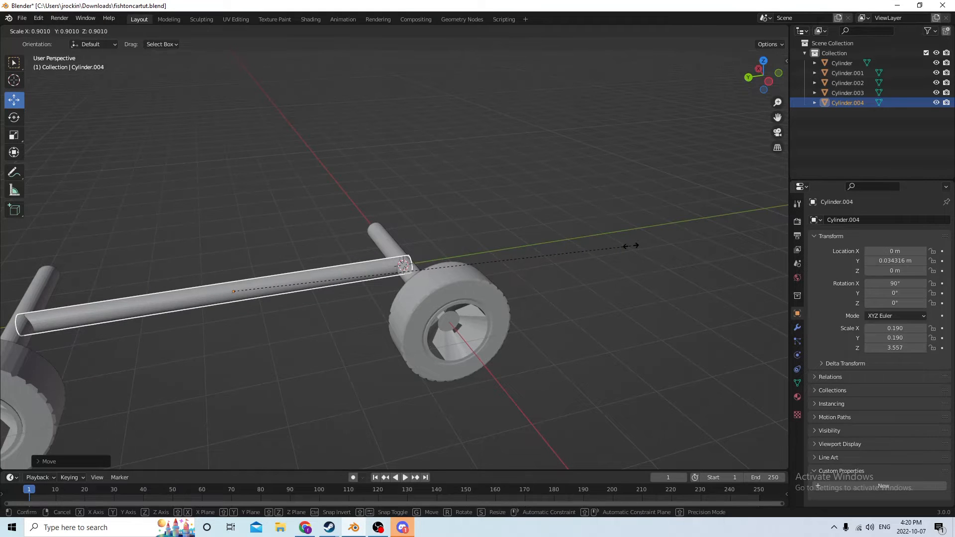
{"action": "left_click", "coordinate": [631, 245]}
- Nudge the connecting cylinder along the Y axis to about 0.0346 m to centre it between the axles, and deselect it
{"action": "middle_click_drag", "start_coordinate": [630, 246], "coordinate": [504, 246]}
{"action": "left_click", "coordinate": [497, 249]}
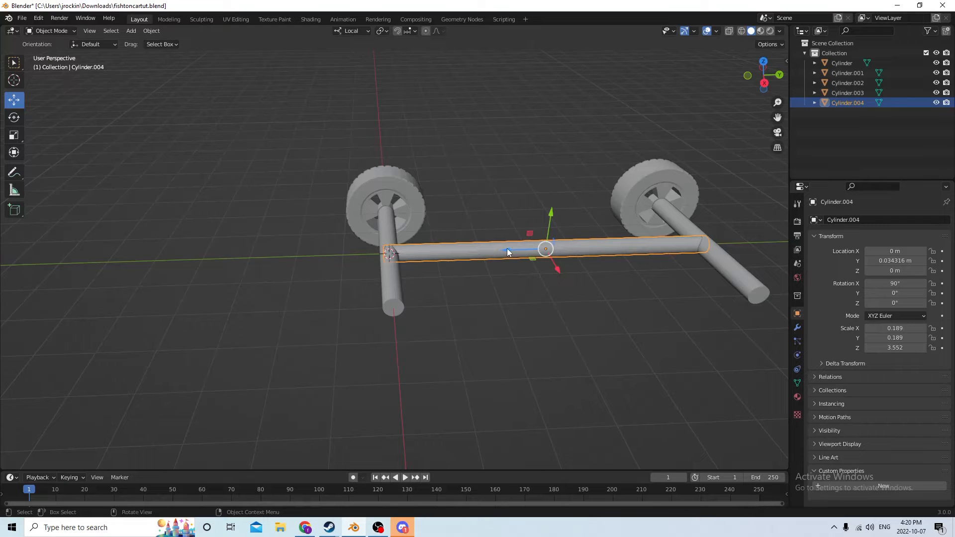
{"action": "left_click_drag", "start_coordinate": [508, 251], "coordinate": [507, 248]}
{"action": "middle_click_drag", "start_coordinate": [507, 248], "coordinate": [405, 200]}
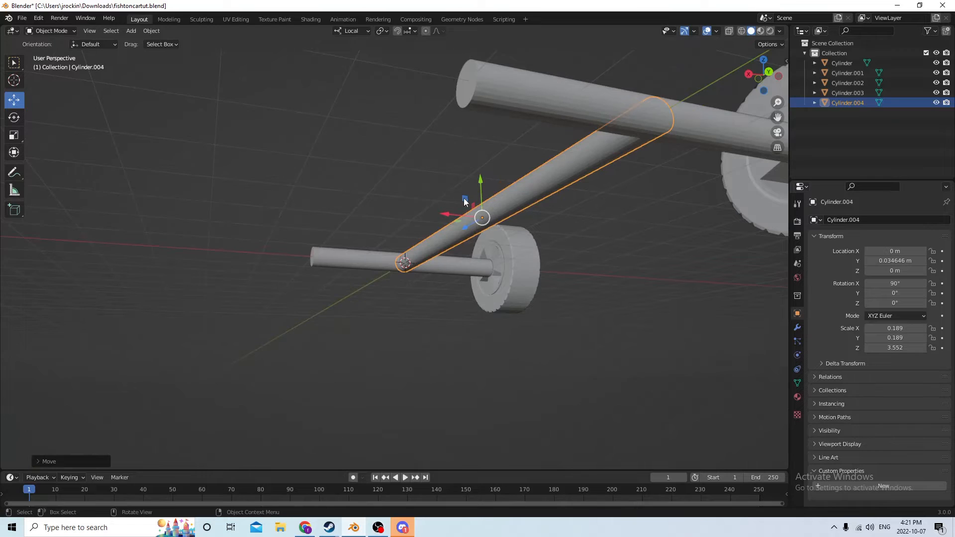
{"action": "middle_click_drag", "start_coordinate": [463, 197], "coordinate": [554, 207]}
{"action": "left_click", "coordinate": [601, 192]}
{"action": "middle_click_drag", "start_coordinate": [572, 173], "coordinate": [602, 163]}
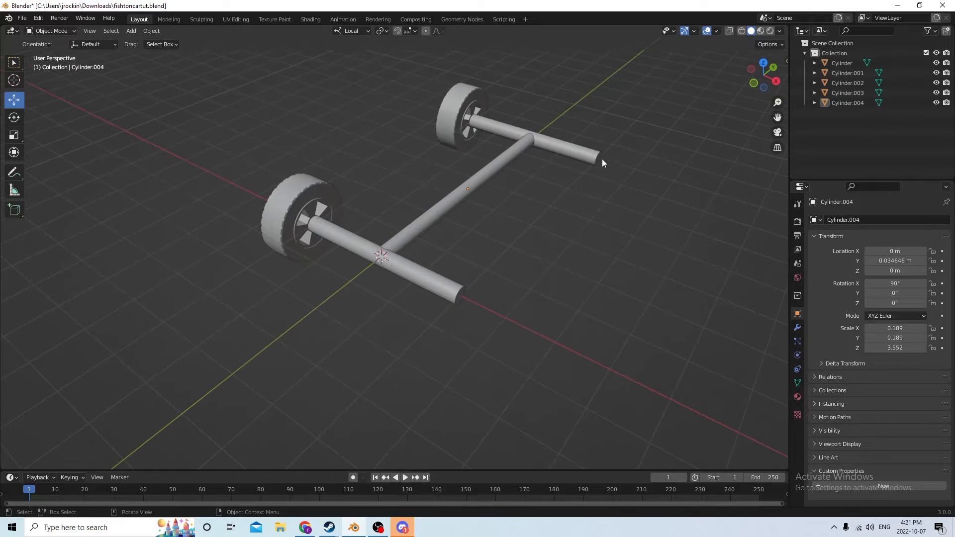
{"action": "left_click", "coordinate": [545, 138]}
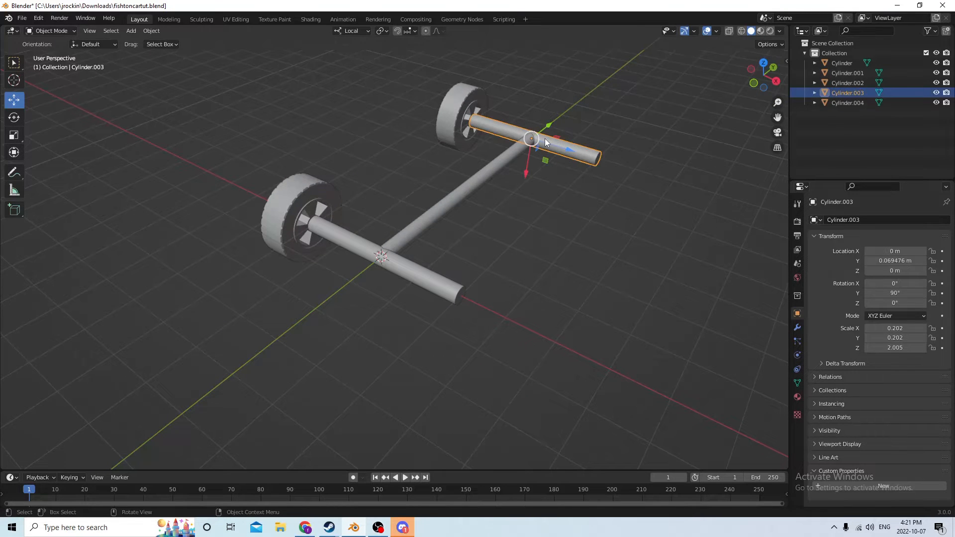
{"action": "middle_click_drag", "start_coordinate": [545, 139], "coordinate": [363, 142]}
{"action": "middle_click_drag", "start_coordinate": [710, 175], "coordinate": [550, 175]}
{"action": "left_click", "coordinate": [424, 255]}
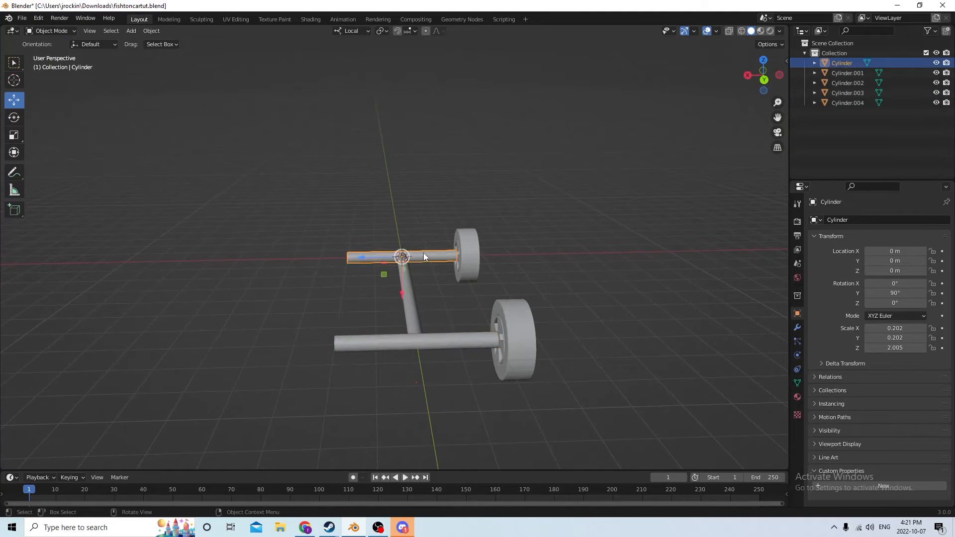
{"action": "left_click", "coordinate": [412, 294], "text": "shift"}
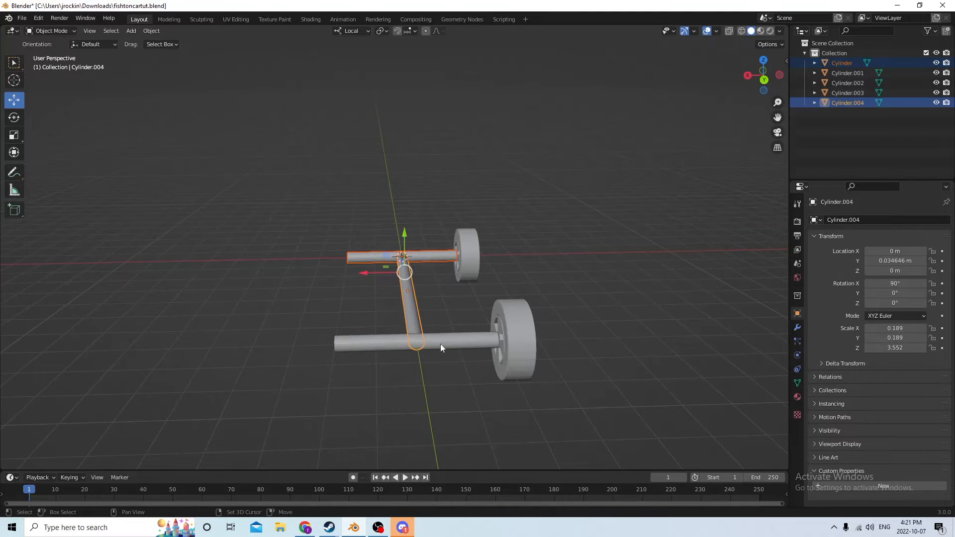
{"action": "left_click", "coordinate": [440, 344], "text": "shift"}
{"action": "left_click", "coordinate": [372, 256]}
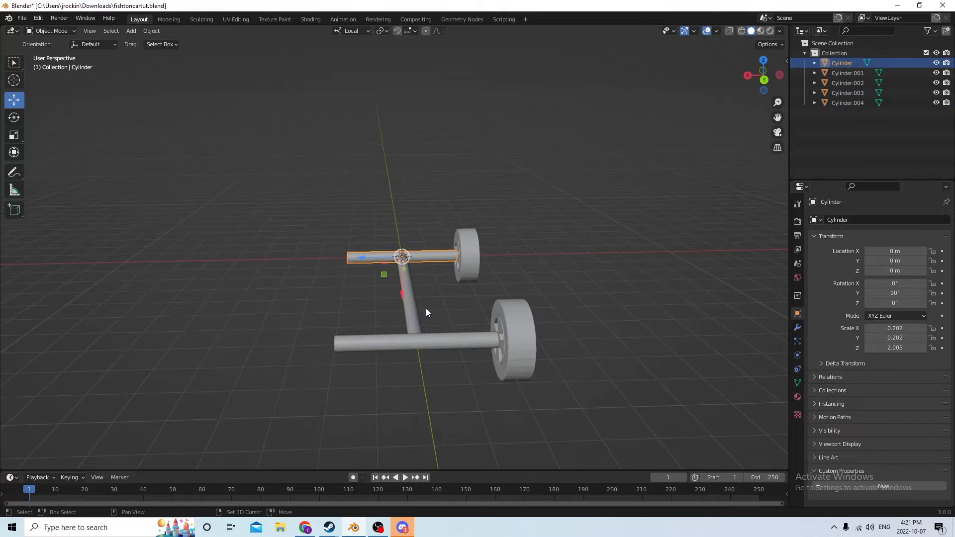
{"action": "left_click", "coordinate": [414, 307], "text": "shift"}
{"action": "left_click", "coordinate": [443, 341], "text": "shift"}
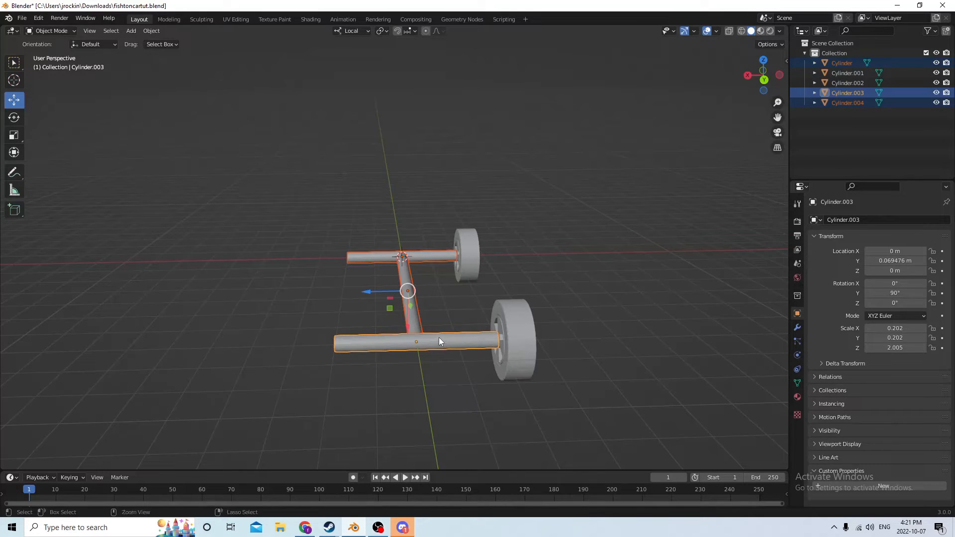
{"action": "left_click", "coordinate": [601, 214]}
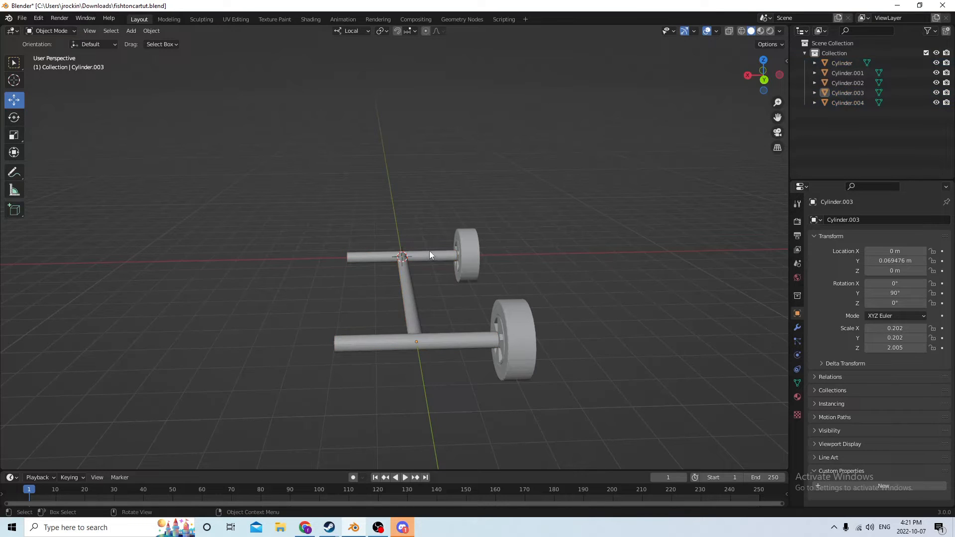
- Join the duplicated axle and the connecting cylinder into the original axle at the origin as one frame object
{"action": "left_click", "coordinate": [440, 343]}
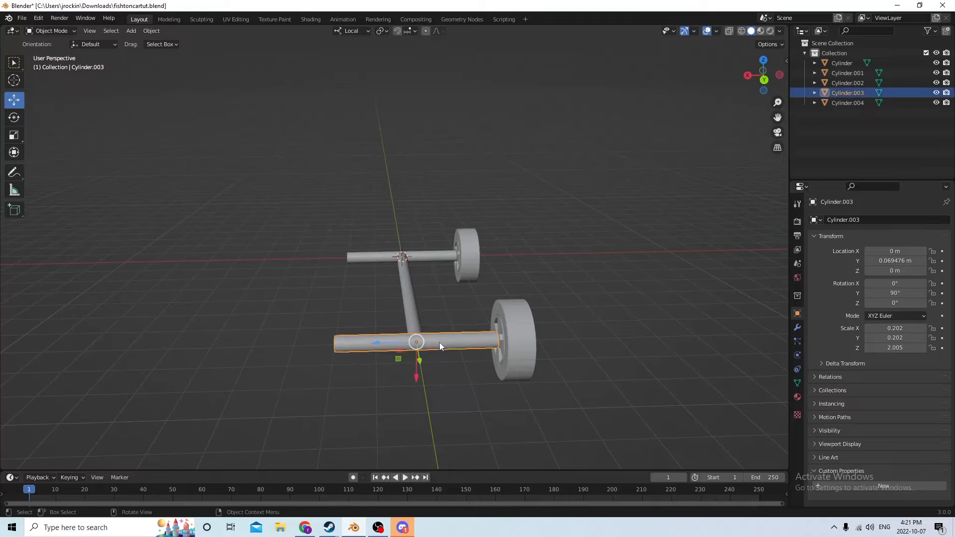
{"action": "left_click", "coordinate": [413, 310], "text": "shift"}
{"action": "left_click", "coordinate": [434, 252], "text": "shift"}
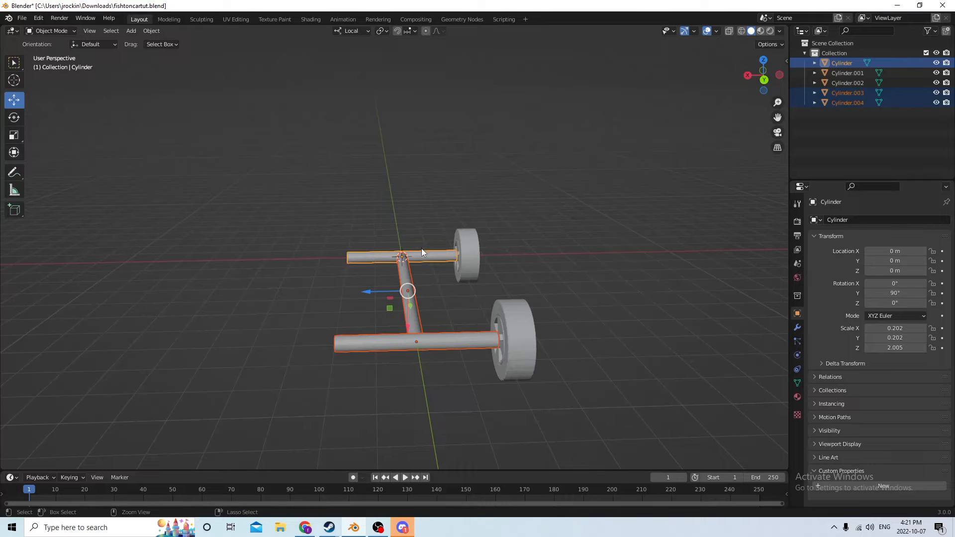
{"action": "key", "text": "ctrl+j"}
{"action": "middle_click_drag", "start_coordinate": [421, 249], "coordinate": [400, 244]}
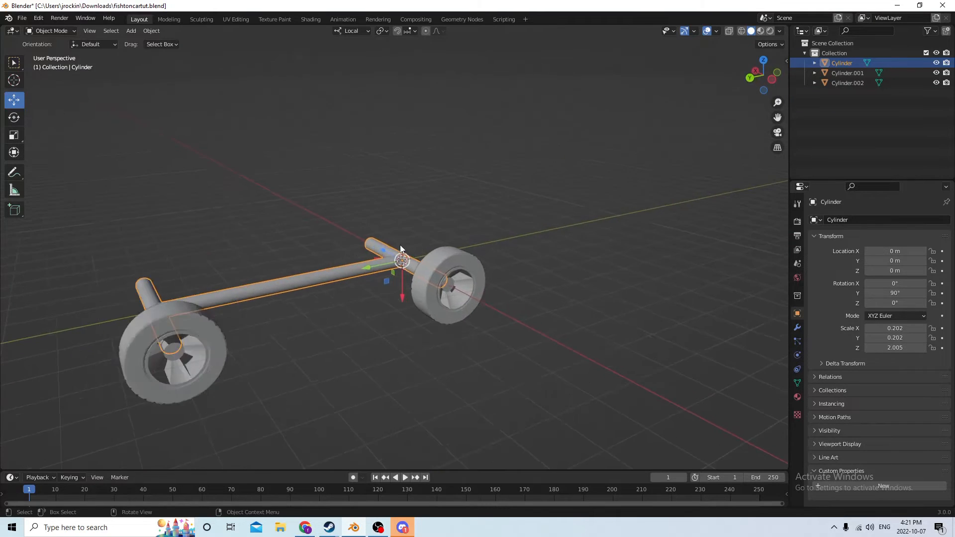
{"action": "scroll", "coordinate": [400, 244], "scroll_direction": "up", "scroll_amount": 3}
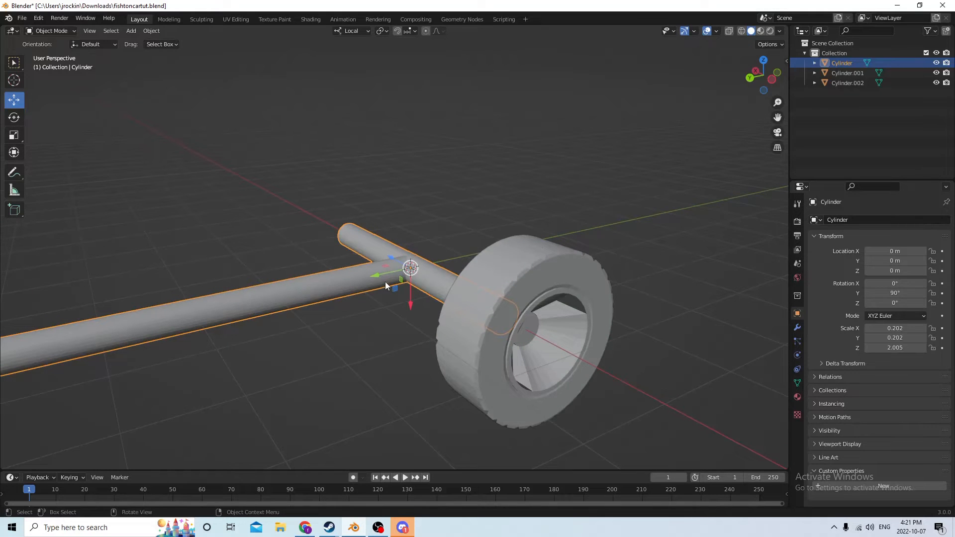
{"action": "left_click_drag", "start_coordinate": [378, 275], "coordinate": [308, 294]}
{"action": "right_click", "coordinate": [308, 294]}
{"action": "scroll", "coordinate": [400, 257], "scroll_direction": "down", "scroll_amount": 3}
{"action": "mouse_move", "coordinate": [400, 256]}
{"action": "middle_mouse_down"}
{"action": "mouse_move", "coordinate": [350, 257]}
{"action": "mouse_move", "coordinate": [411, 257]}
{"action": "middle_mouse_up"}
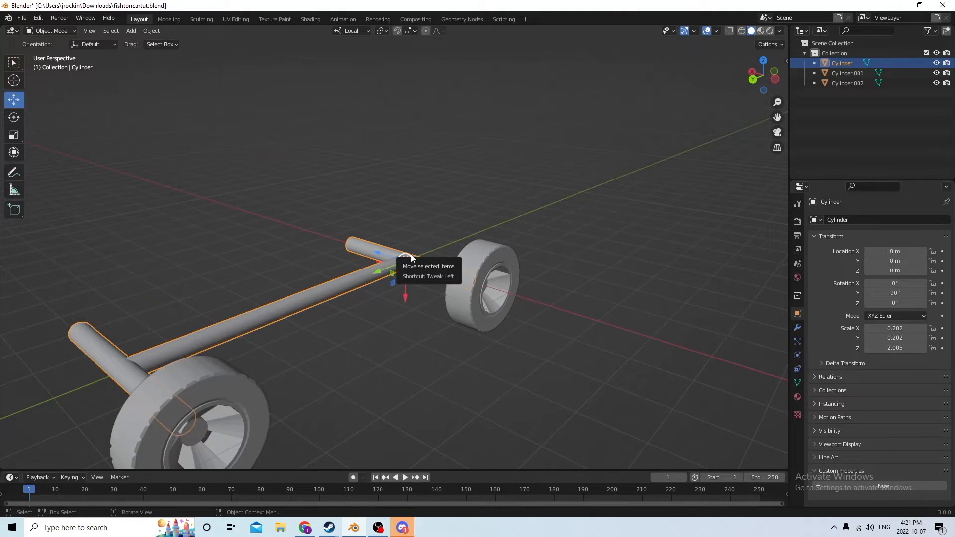
{"action": "scroll", "coordinate": [447, 222], "scroll_direction": "down", "scroll_amount": 2}
{"action": "middle_click_drag", "start_coordinate": [447, 222], "coordinate": [360, 258]}
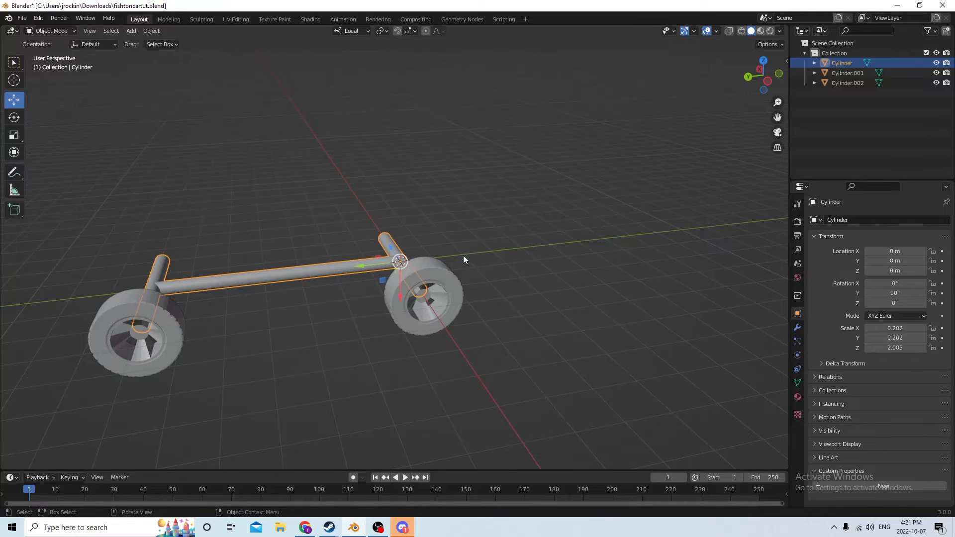
{"action": "middle_click_drag", "start_coordinate": [464, 255], "coordinate": [451, 296]}
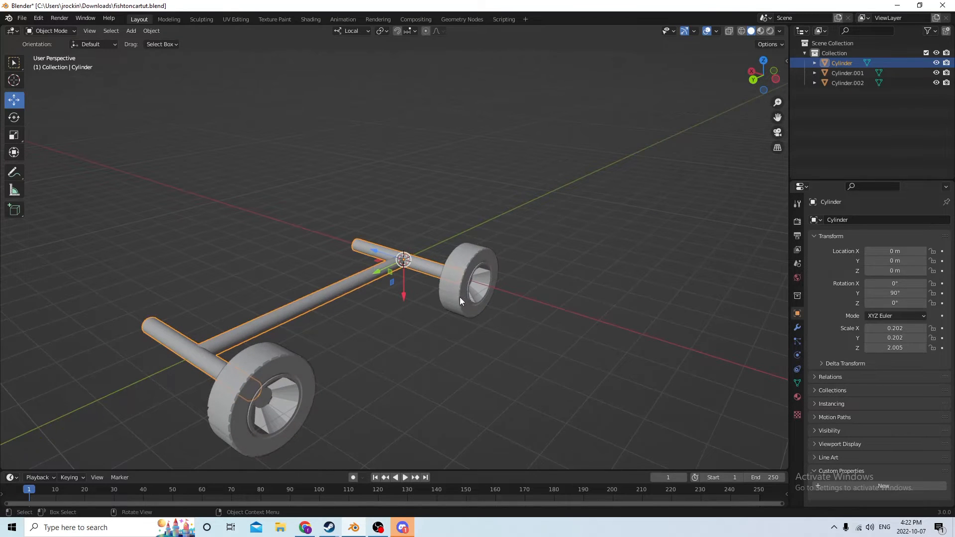
{"action": "middle_click_drag", "start_coordinate": [436, 340], "coordinate": [555, 352]}
{"action": "scroll", "coordinate": [554, 347], "scroll_direction": "up", "scroll_amount": 1}
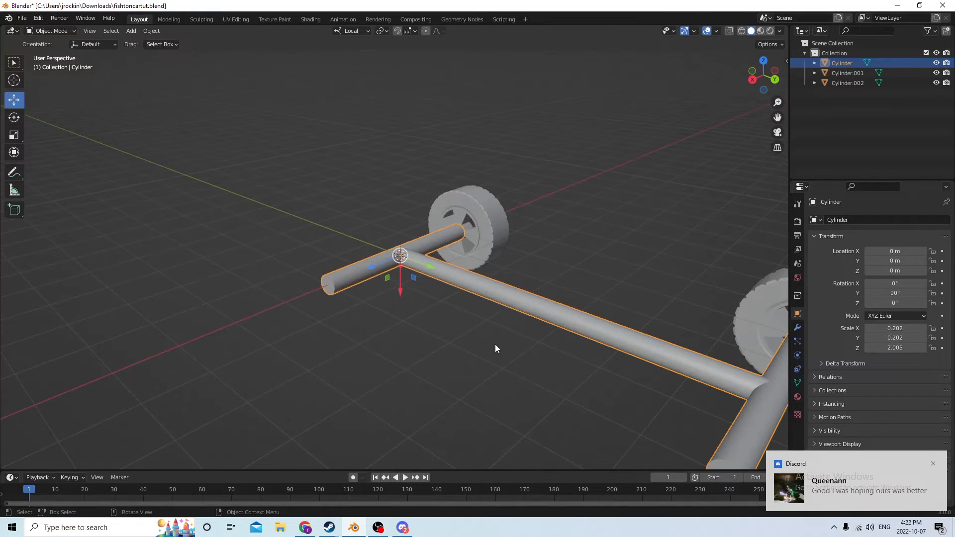
{"action": "left_click", "coordinate": [934, 464]}
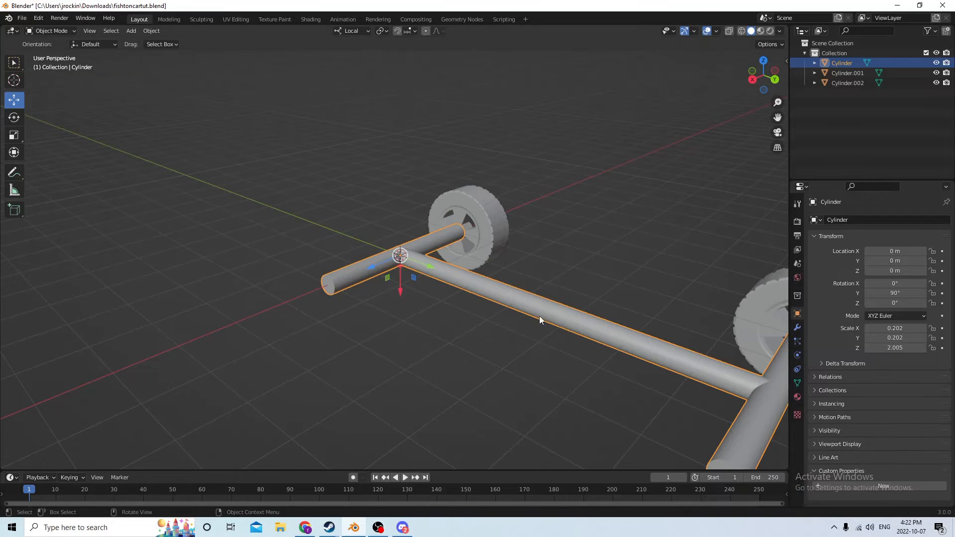
{"action": "middle_click_drag", "start_coordinate": [539, 316], "coordinate": [557, 355]}
{"action": "scroll", "coordinate": [557, 355], "scroll_direction": "down", "scroll_amount": 5}
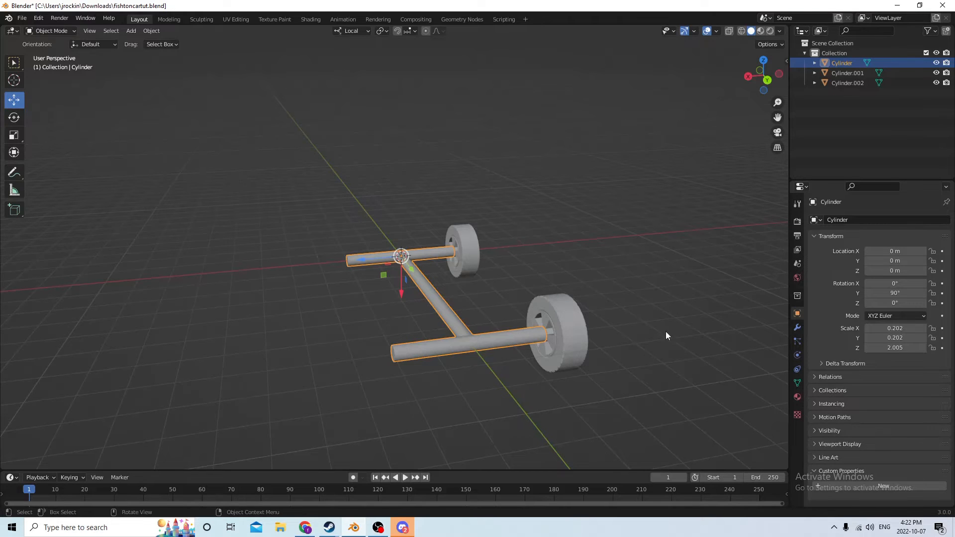
- Duplicate the wheel on the axle at the origin in place and set the copy's X location to 0.023712 m
{"action": "middle_click_drag", "start_coordinate": [667, 335], "coordinate": [426, 297]}
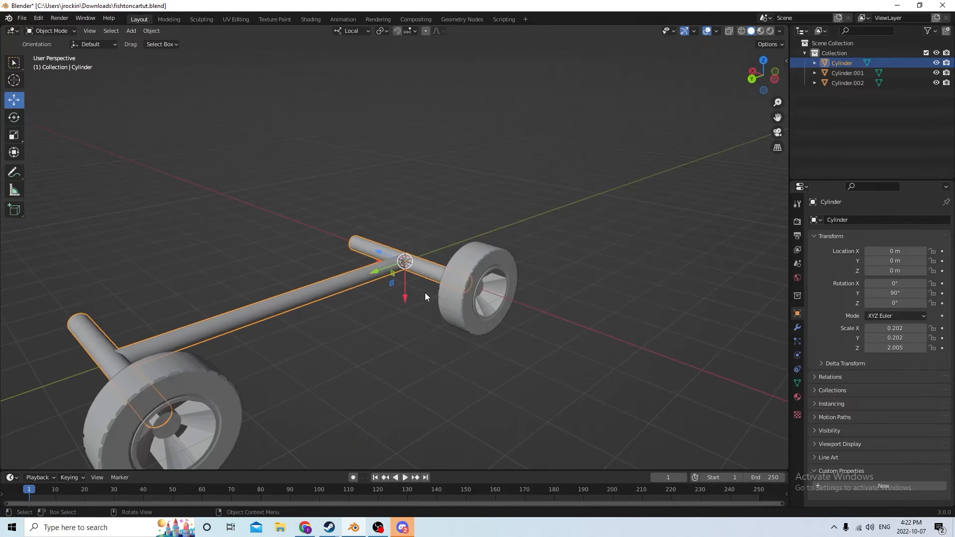
{"action": "left_click", "coordinate": [466, 301]}
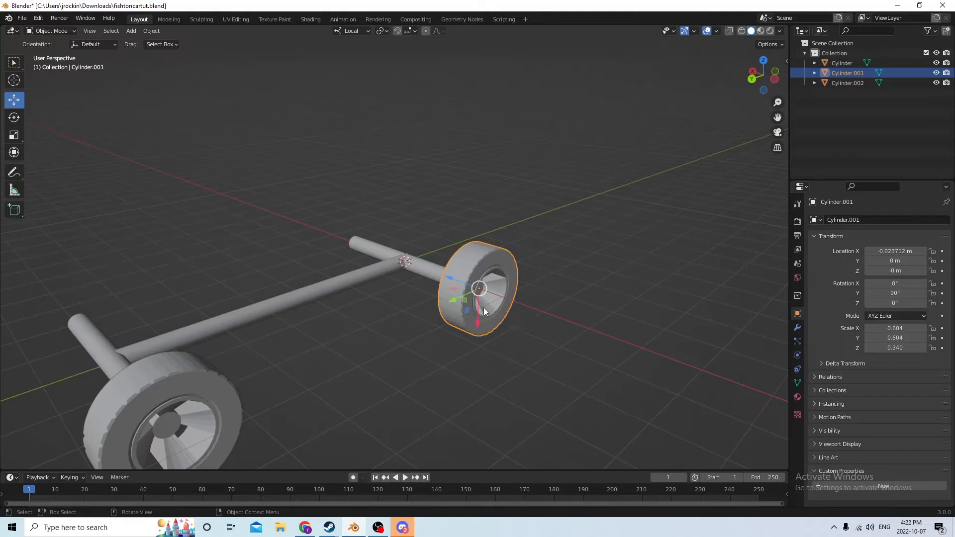
{"action": "key", "text": "shift+d"}
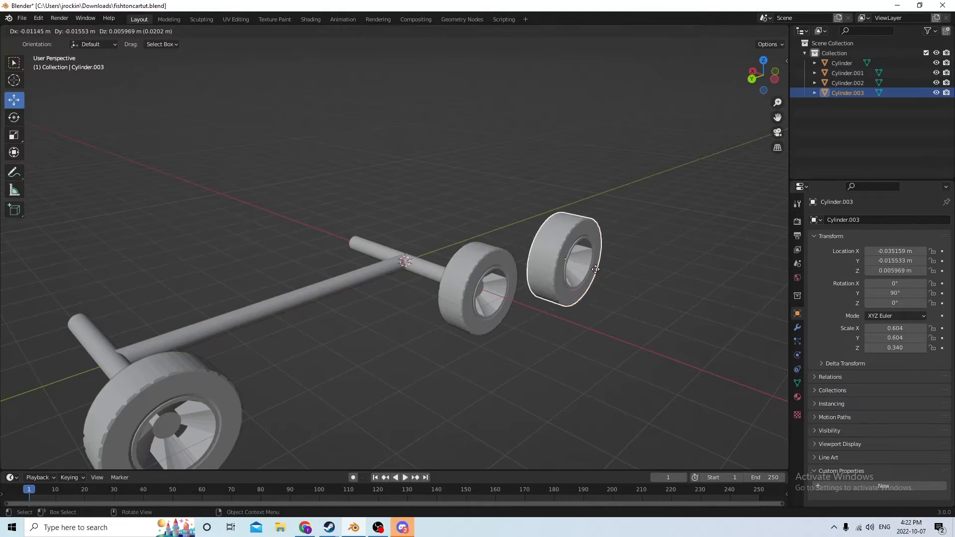
{"action": "right_click", "coordinate": [598, 268]}
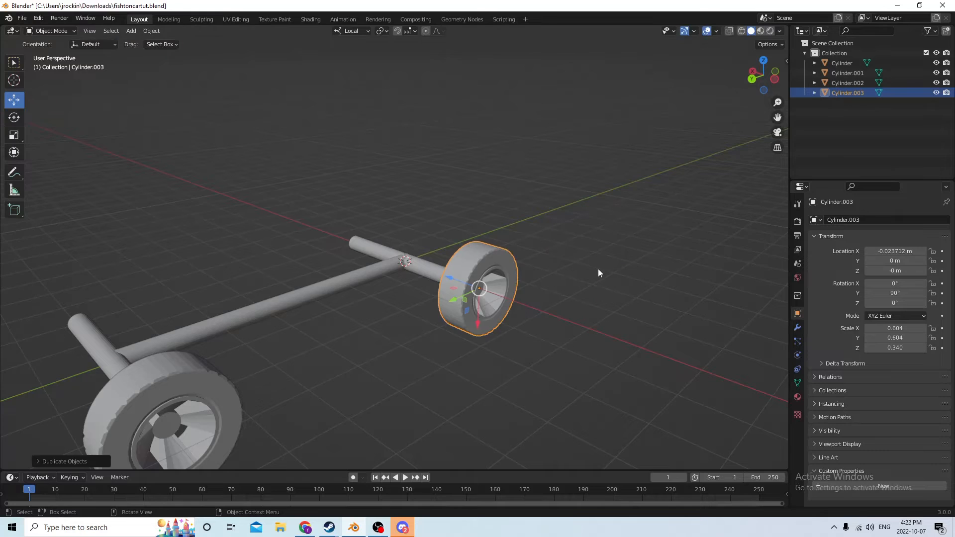
{"action": "left_click", "coordinate": [876, 252]}
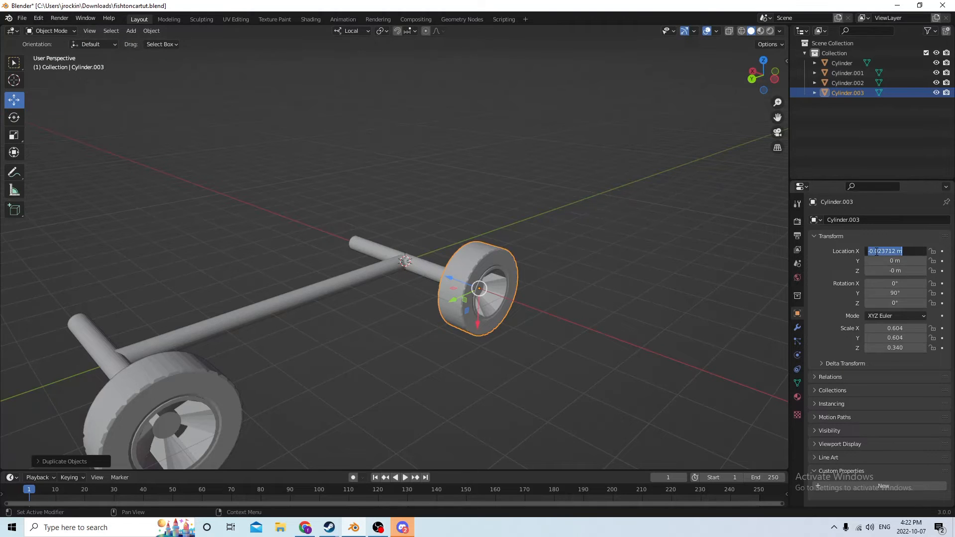
{"action": "left_click", "coordinate": [870, 252]}
{"action": "key", "text": "Delete"}
{"action": "key", "text": "Return"}
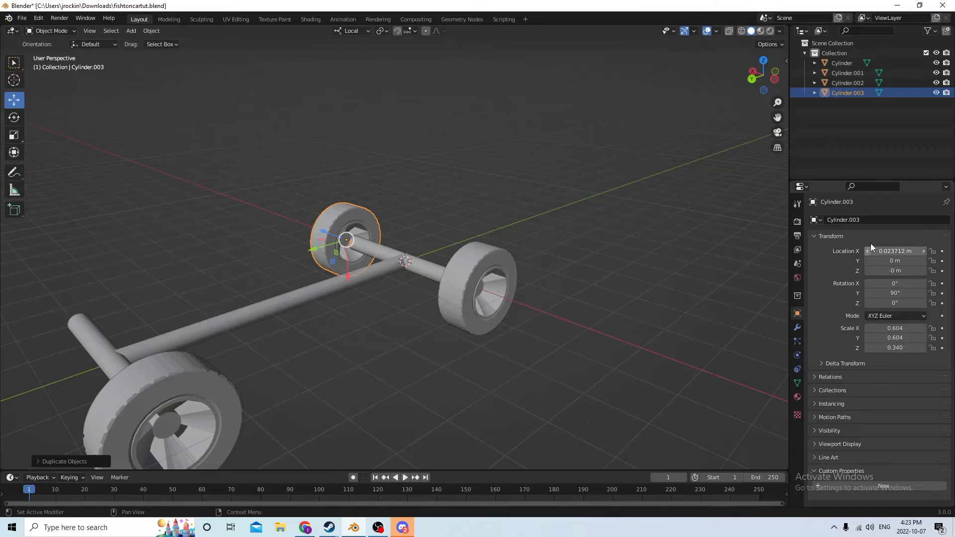
- Set the duplicated wheel's Y rotation to -90° so it faces outward on the origin axle
{"action": "middle_click_drag", "start_coordinate": [477, 234], "coordinate": [396, 224]}
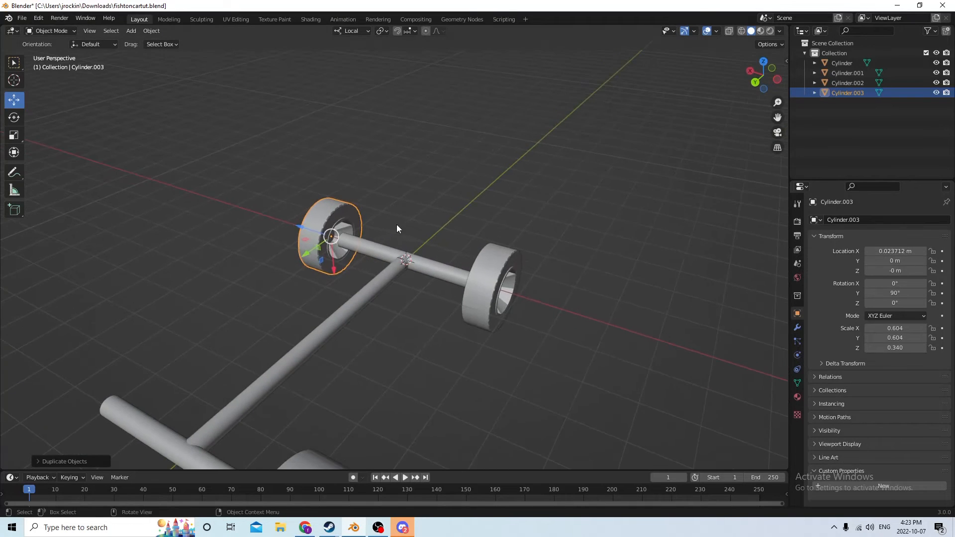
{"action": "scroll", "coordinate": [396, 225], "scroll_direction": "up", "scroll_amount": 5}
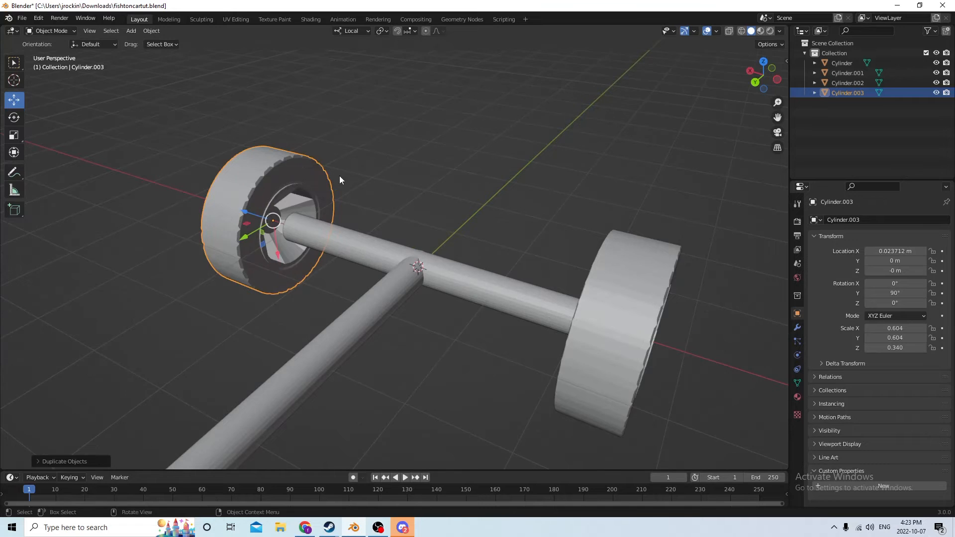
{"action": "mouse_move", "coordinate": [339, 177]}
{"action": "middle_mouse_down"}
{"action": "mouse_move", "coordinate": [309, 163]}
{"action": "mouse_move", "coordinate": [355, 172]}
{"action": "middle_mouse_up"}
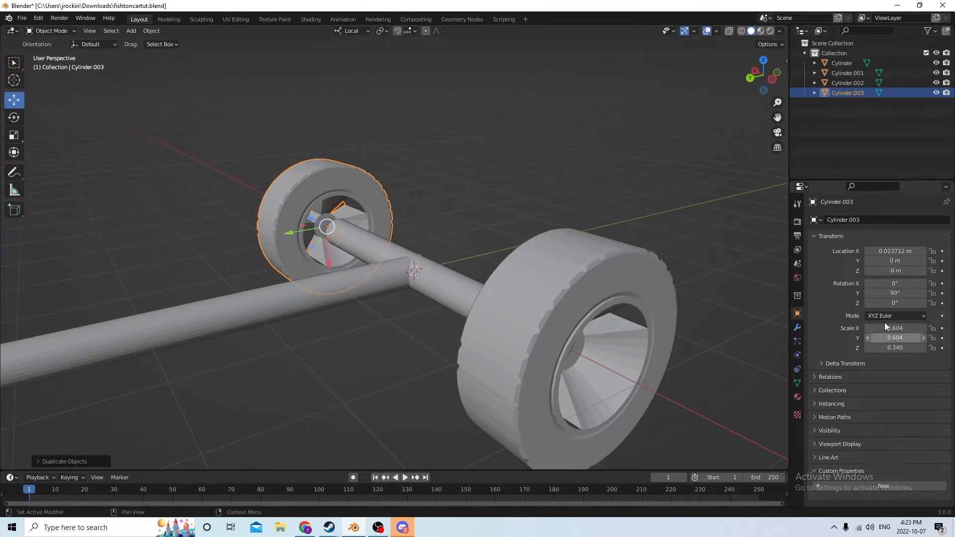
{"action": "left_click", "coordinate": [898, 293]}
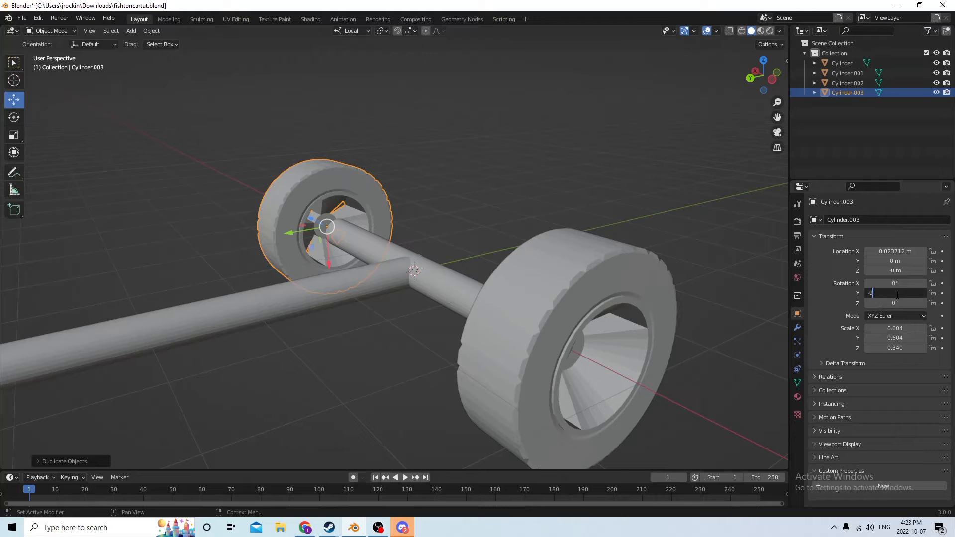
{"action": "type", "text": "-90"}
{"action": "key", "text": "Return"}
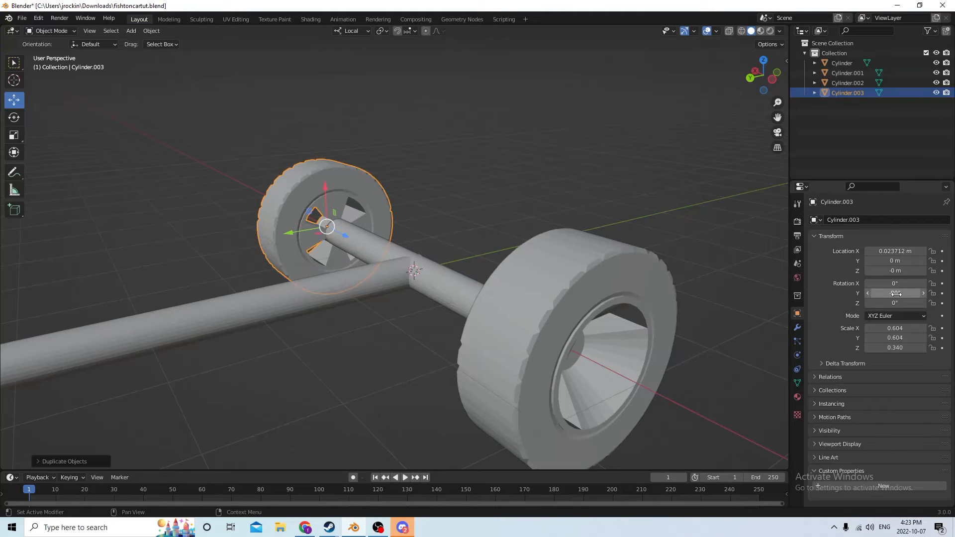
- Duplicate the wheel on the second axle in place and set the copy's X location to 0.023712 m
{"action": "middle_click_drag", "start_coordinate": [519, 138], "coordinate": [551, 213]}
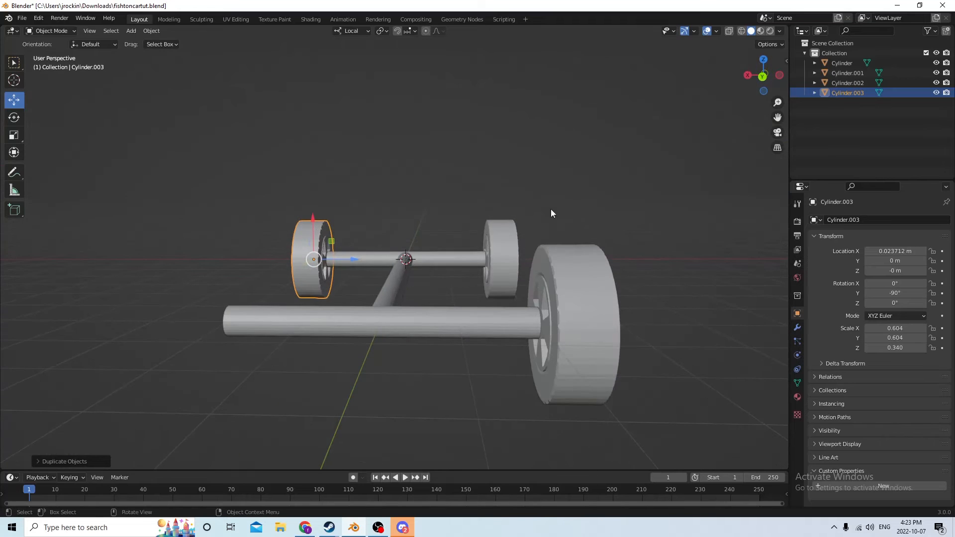
{"action": "left_click", "coordinate": [577, 285]}
{"action": "middle_click_drag", "start_coordinate": [577, 285], "coordinate": [486, 276]}
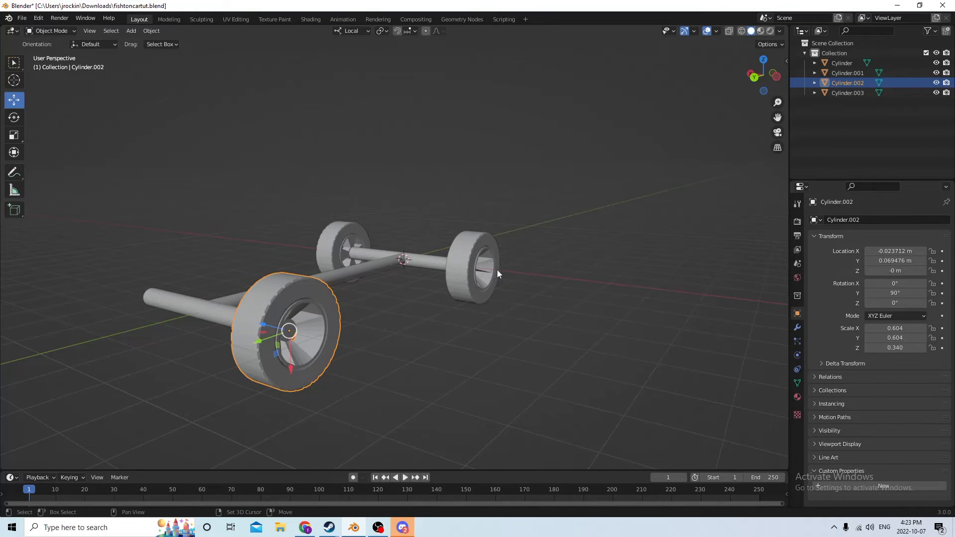
{"action": "key", "text": "shift+d"}
{"action": "key", "text": "Escape"}
{"action": "middle_click_drag", "start_coordinate": [572, 242], "coordinate": [534, 255]}
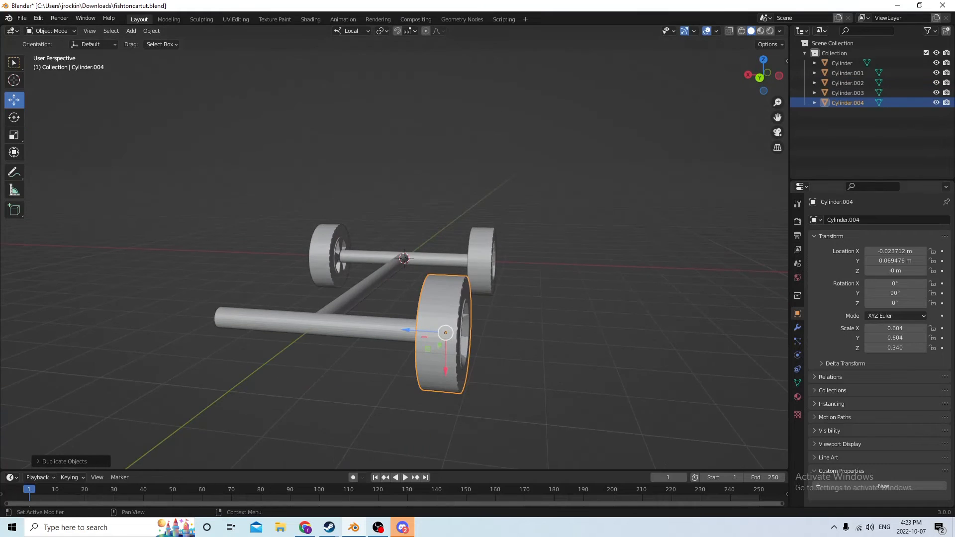
{"action": "left_click", "coordinate": [865, 251]}
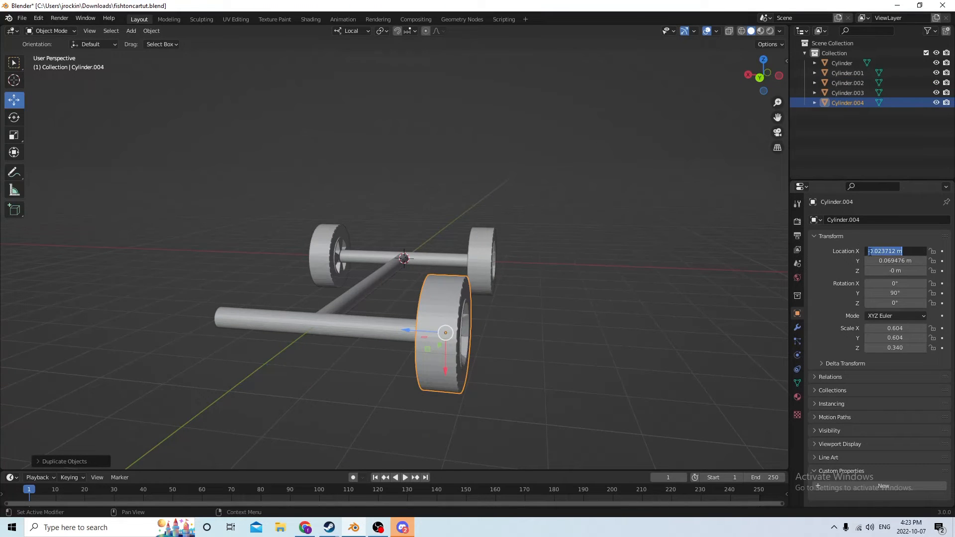
{"action": "left_click", "coordinate": [871, 252]}
{"action": "key", "text": "BackSpace"}
{"action": "key", "text": "Return"}
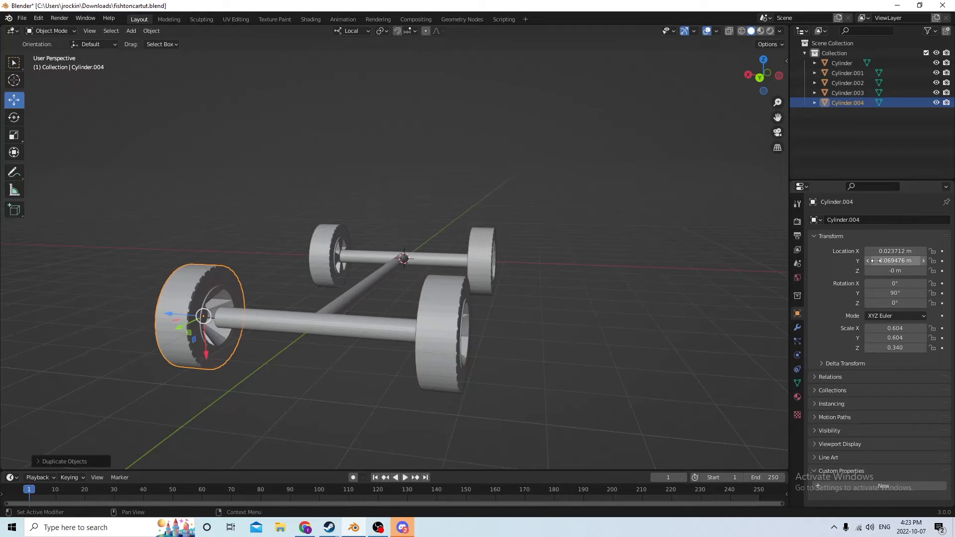
- Set the Y rotation of the second axle's new wheel to -90° and deselect it
{"action": "left_click", "coordinate": [873, 293]}
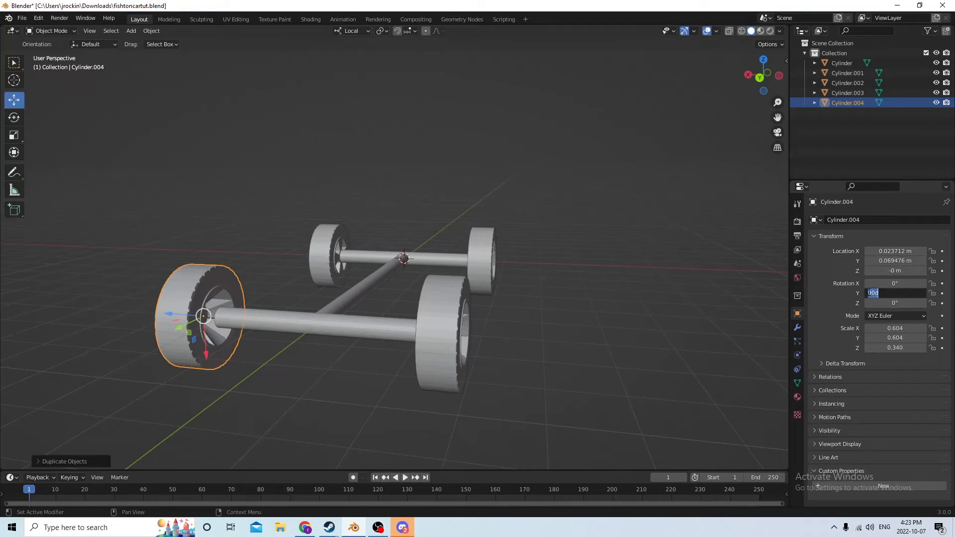
{"action": "key", "text": "Home"}
{"action": "type", "text": "-"}
{"action": "key", "text": "Return"}
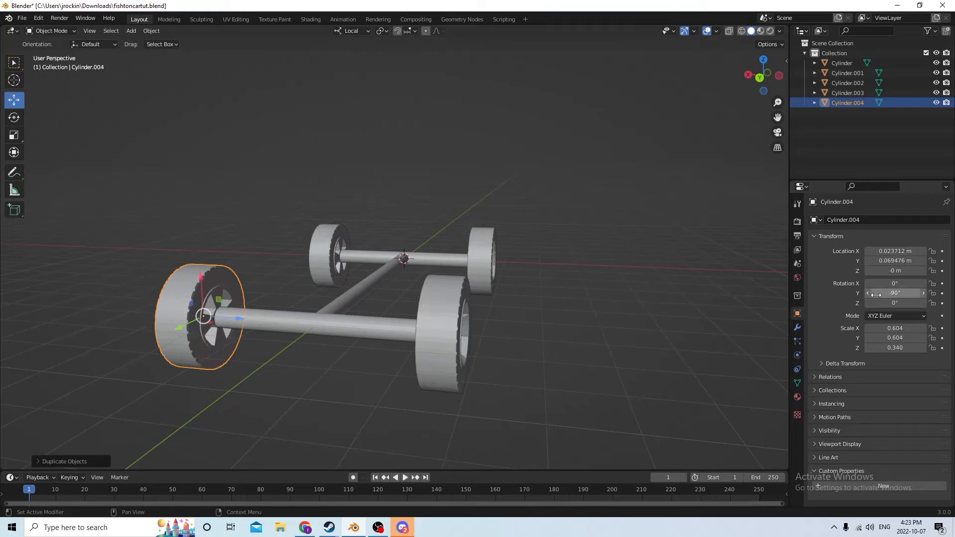
{"action": "middle_click_drag", "start_coordinate": [209, 201], "coordinate": [461, 232]}
{"action": "left_click", "coordinate": [598, 182]}
- Examine the four-wheel frame from several angles, checking the placement and facing of the wheels on both axles
{"action": "scroll", "coordinate": [422, 233], "scroll_direction": "up", "scroll_amount": 3}
{"action": "mouse_move", "coordinate": [330, 197]}
{"action": "middle_mouse_down"}
{"action": "mouse_move", "coordinate": [318, 185]}
{"action": "mouse_move", "coordinate": [360, 175]}
{"action": "mouse_move", "coordinate": [327, 192]}
{"action": "middle_mouse_up"}
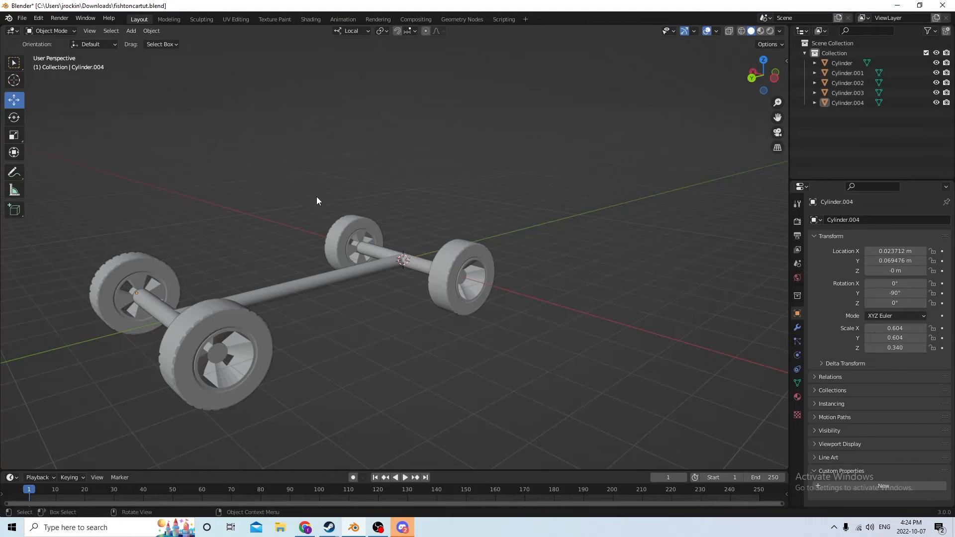
{"action": "middle_click_drag", "start_coordinate": [316, 196], "coordinate": [289, 202]}
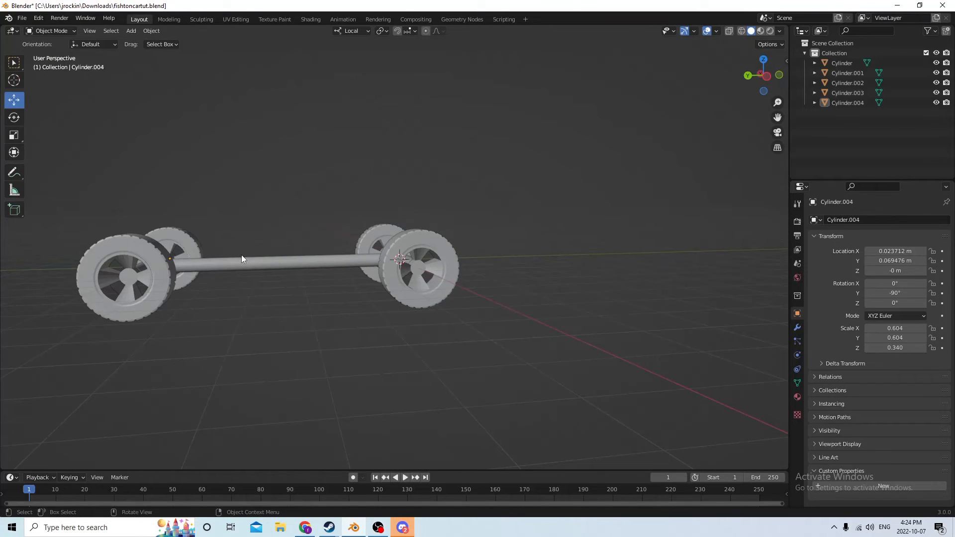
{"action": "scroll", "coordinate": [242, 256], "scroll_direction": "down", "scroll_amount": 2}
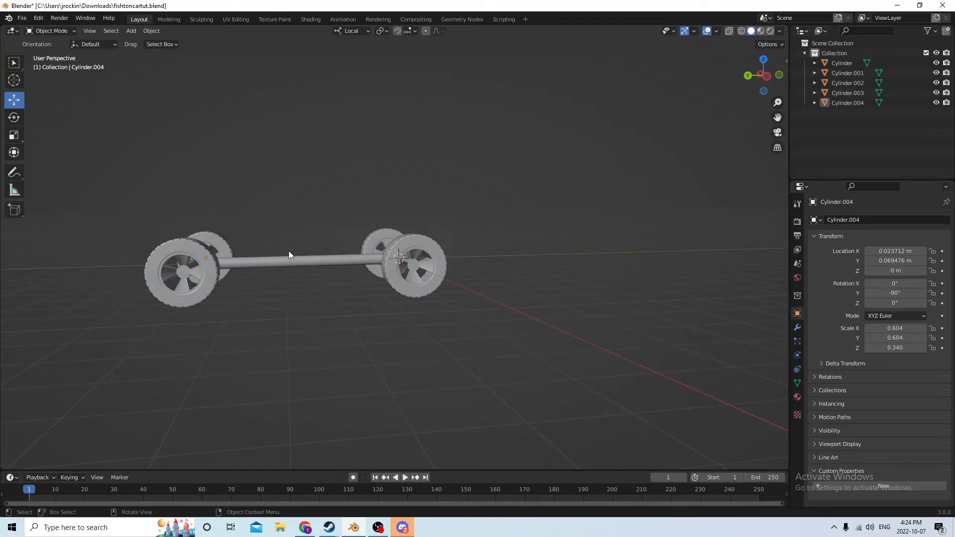
{"action": "middle_click_drag", "start_coordinate": [293, 257], "coordinate": [315, 250]}
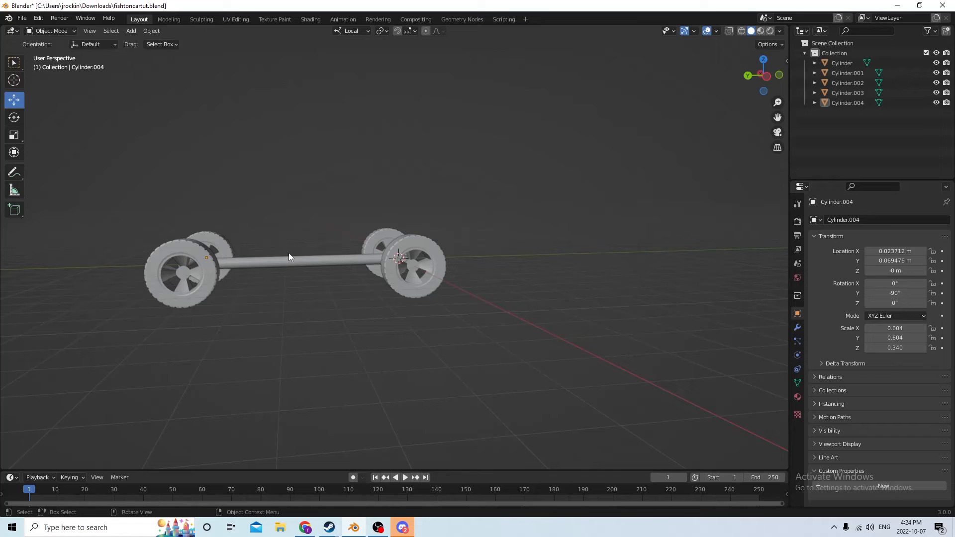
{"action": "middle_click_drag", "start_coordinate": [289, 253], "coordinate": [341, 262]}
{"action": "mouse_move", "coordinate": [237, 289]}
{"action": "middle_mouse_down"}
{"action": "mouse_move", "coordinate": [378, 284]}
{"action": "mouse_move", "coordinate": [263, 277]}
{"action": "mouse_move", "coordinate": [224, 284]}
{"action": "mouse_move", "coordinate": [219, 298]}
{"action": "mouse_move", "coordinate": [237, 272]}
{"action": "middle_mouse_up"}
{"action": "scroll", "coordinate": [237, 271], "scroll_direction": "up", "scroll_amount": 3}
{"action": "scroll", "coordinate": [239, 270], "scroll_direction": "down", "scroll_amount": 6}
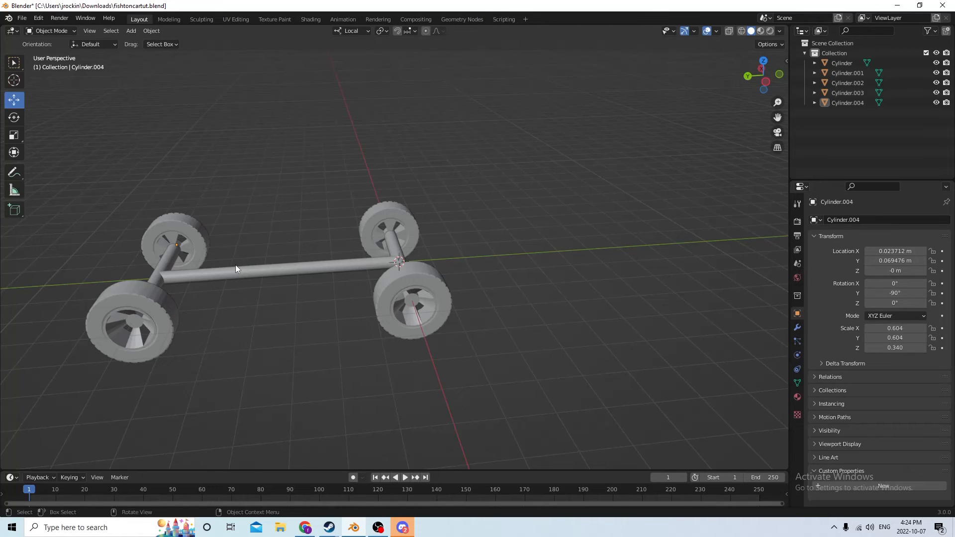
{"action": "middle_click_drag", "start_coordinate": [305, 243], "coordinate": [295, 173]}
{"action": "scroll", "coordinate": [325, 190], "scroll_direction": "up", "scroll_amount": 3}
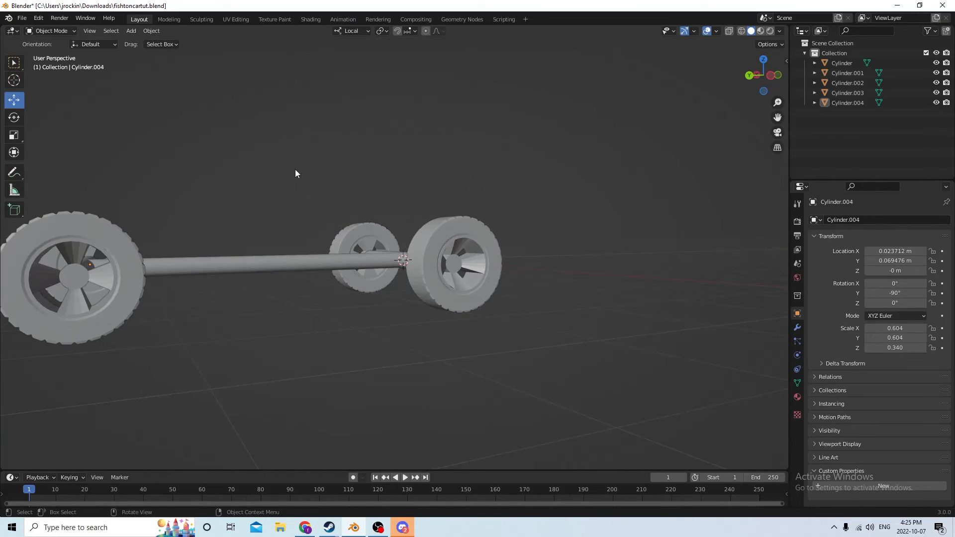
{"action": "middle_click_drag", "start_coordinate": [288, 195], "coordinate": [393, 215]}
{"action": "scroll", "coordinate": [372, 241], "scroll_direction": "up", "scroll_amount": 4}
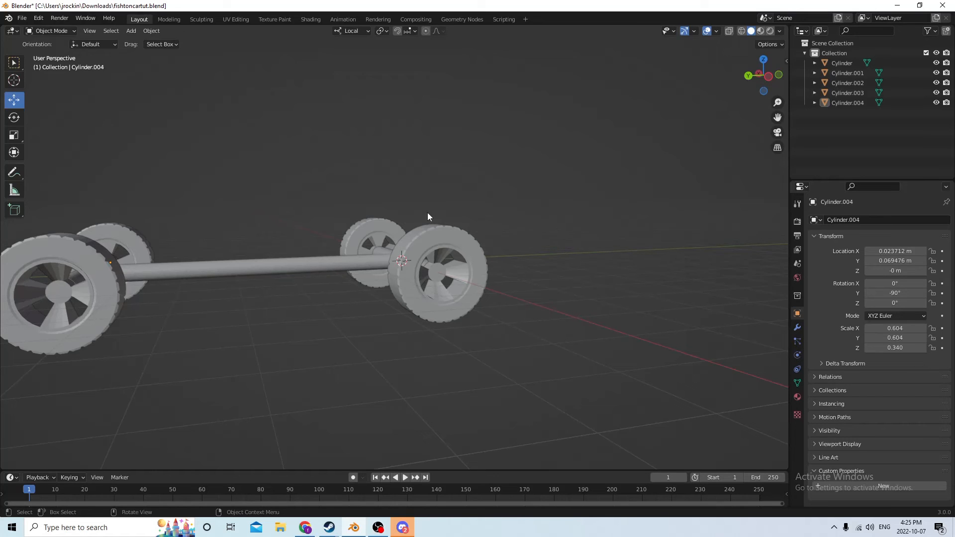
{"action": "middle_click_drag", "start_coordinate": [429, 215], "coordinate": [424, 238]}
{"action": "scroll", "coordinate": [539, 235], "scroll_direction": "up", "scroll_amount": 4}
{"action": "scroll", "coordinate": [540, 236], "scroll_direction": "down", "scroll_amount": 2}
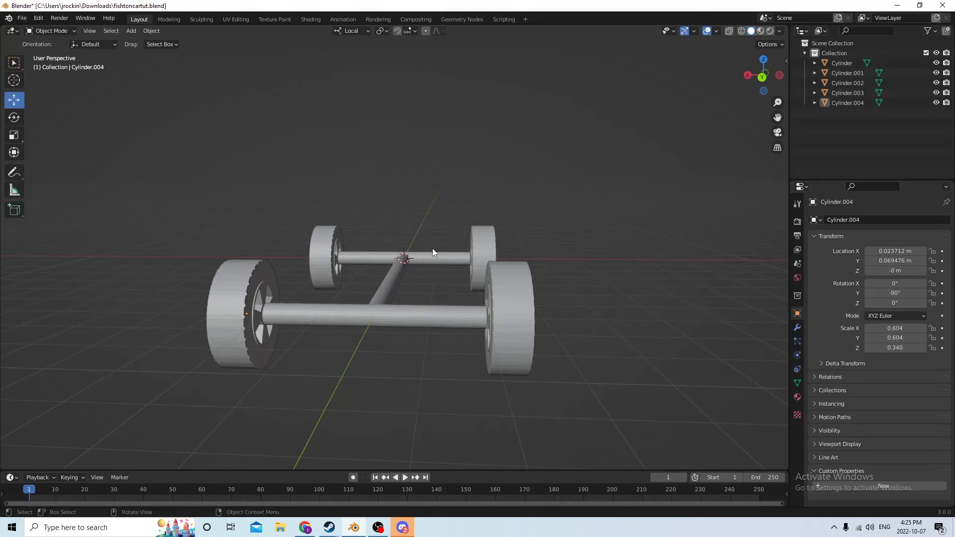
{"action": "middle_click_drag", "start_coordinate": [428, 232], "coordinate": [687, 234]}
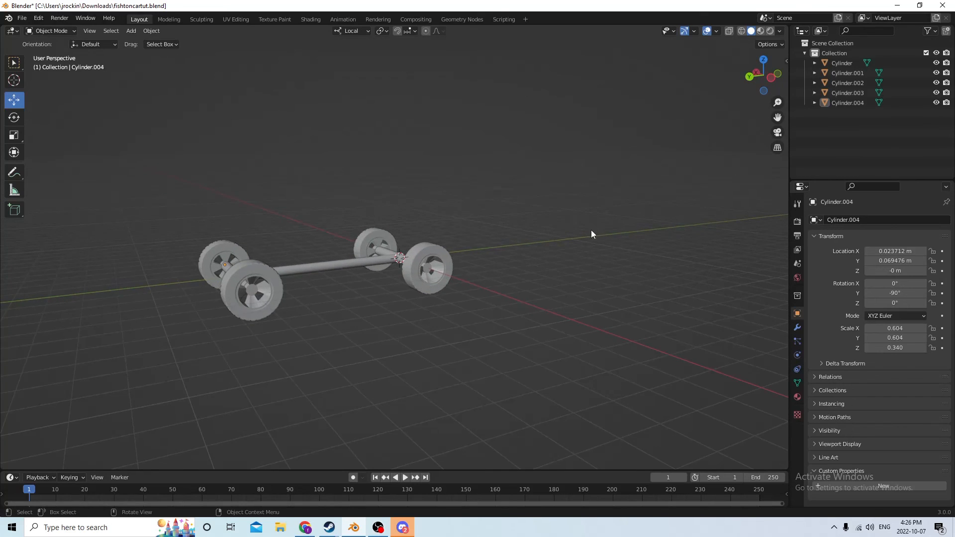
{"action": "middle_click_drag", "start_coordinate": [591, 231], "coordinate": [554, 238]}
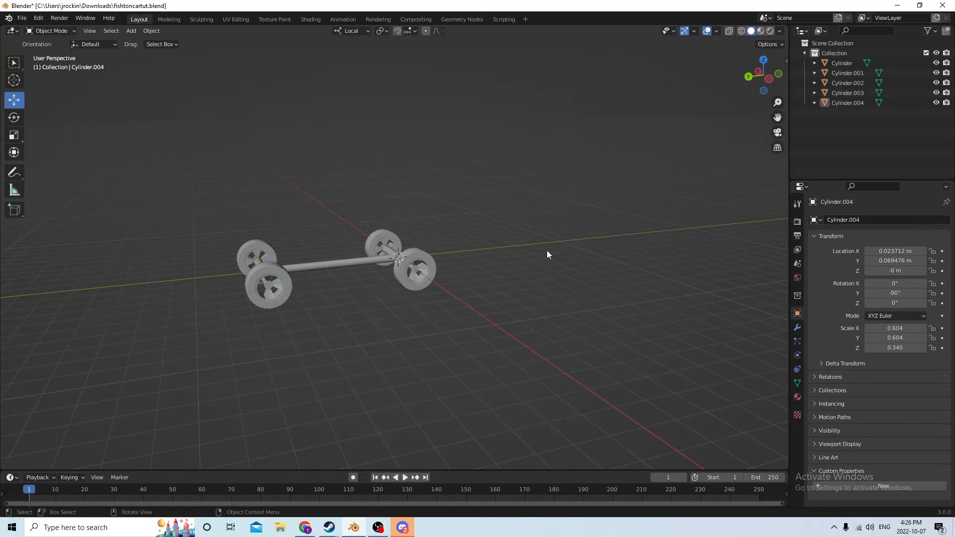